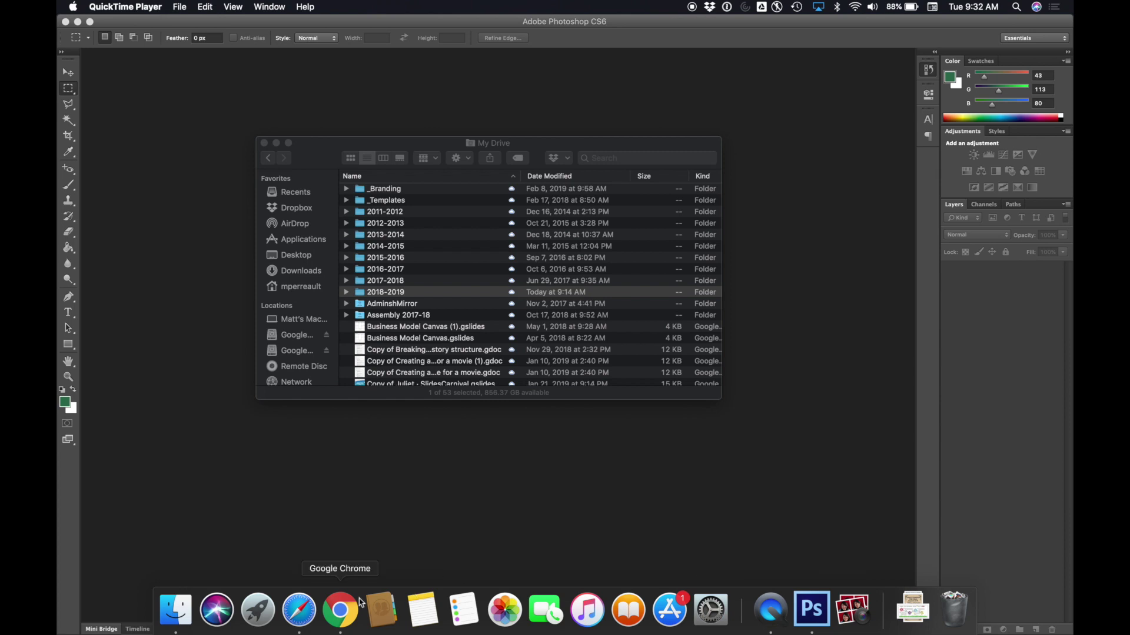
- Inside the 2018-2019 folder, create a new folder named 'Surealist Art2'
{"action": "left_click", "coordinate": [335, 608]}
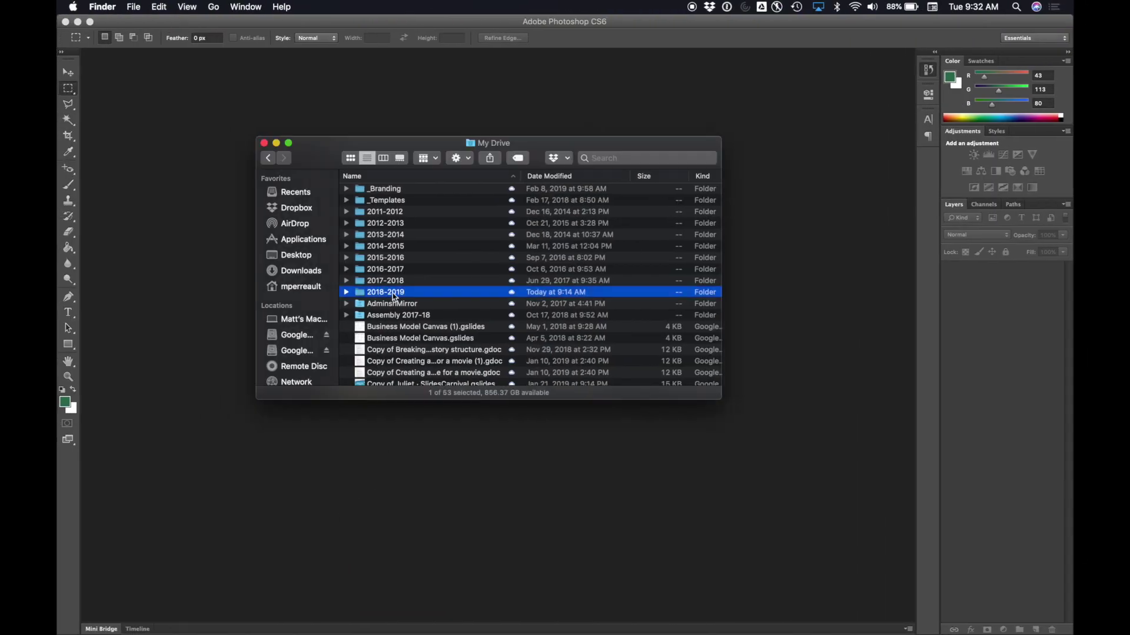
{"action": "double_click", "coordinate": [393, 293]}
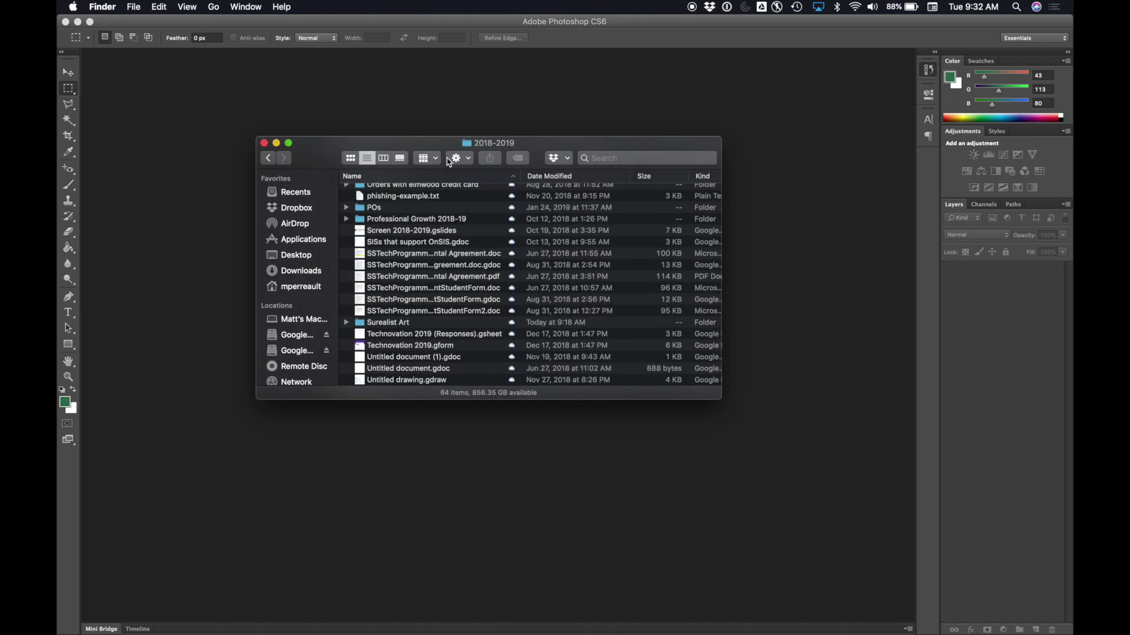
{"action": "left_click", "coordinate": [457, 158]}
{"action": "left_click", "coordinate": [467, 174]}
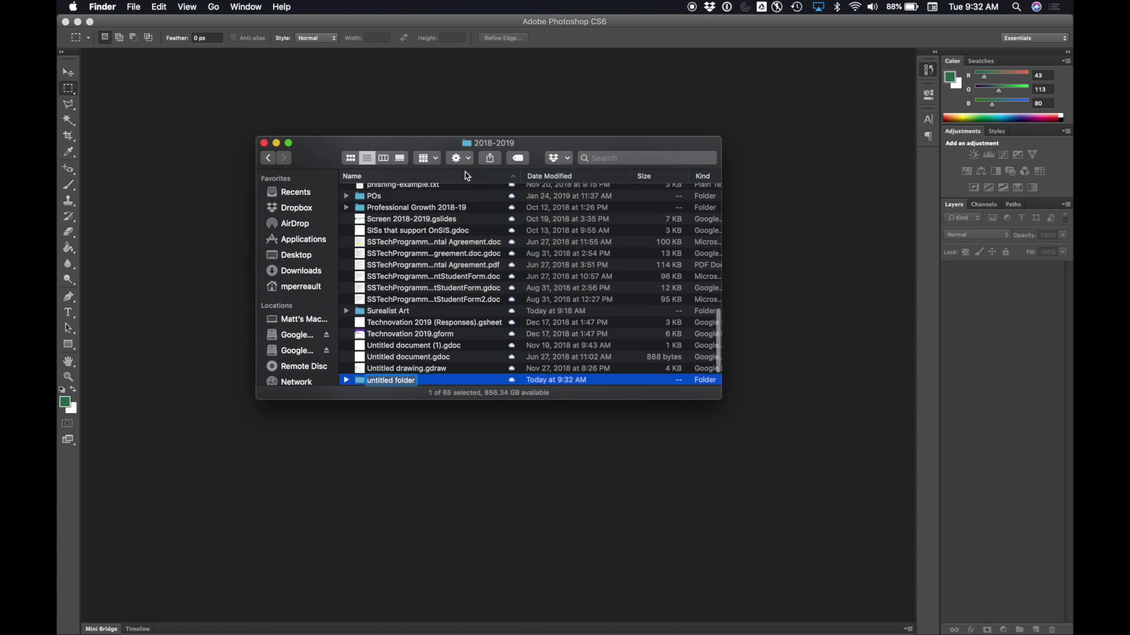
{"action": "type", "text": "Sur"}
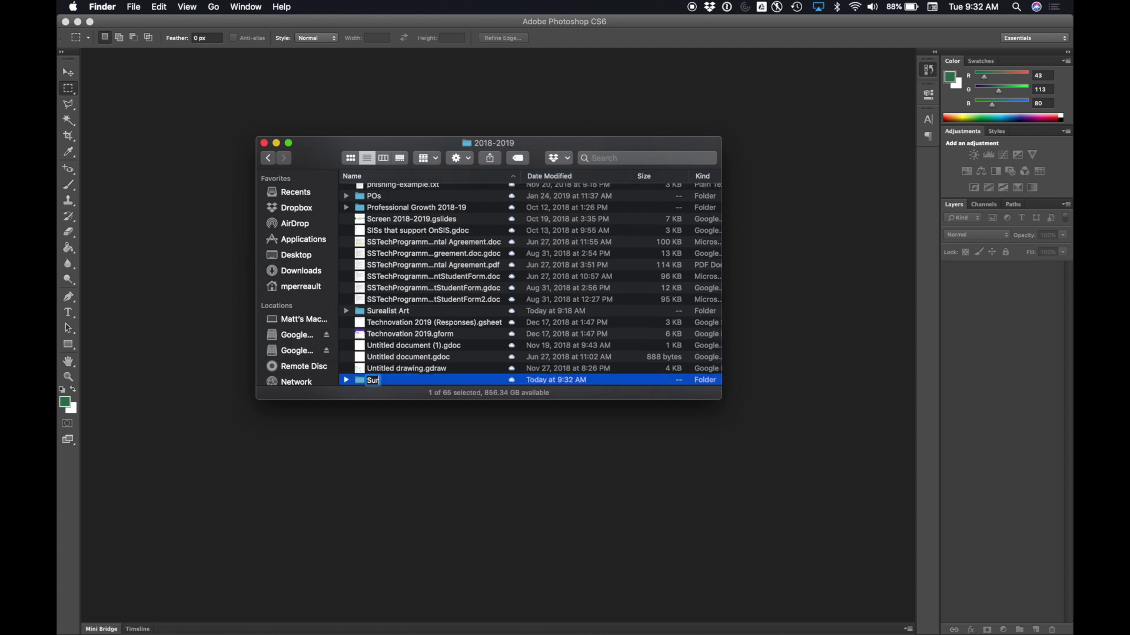
{"action": "type", "text": "ealist Art2"}
{"action": "key", "text": "Return"}
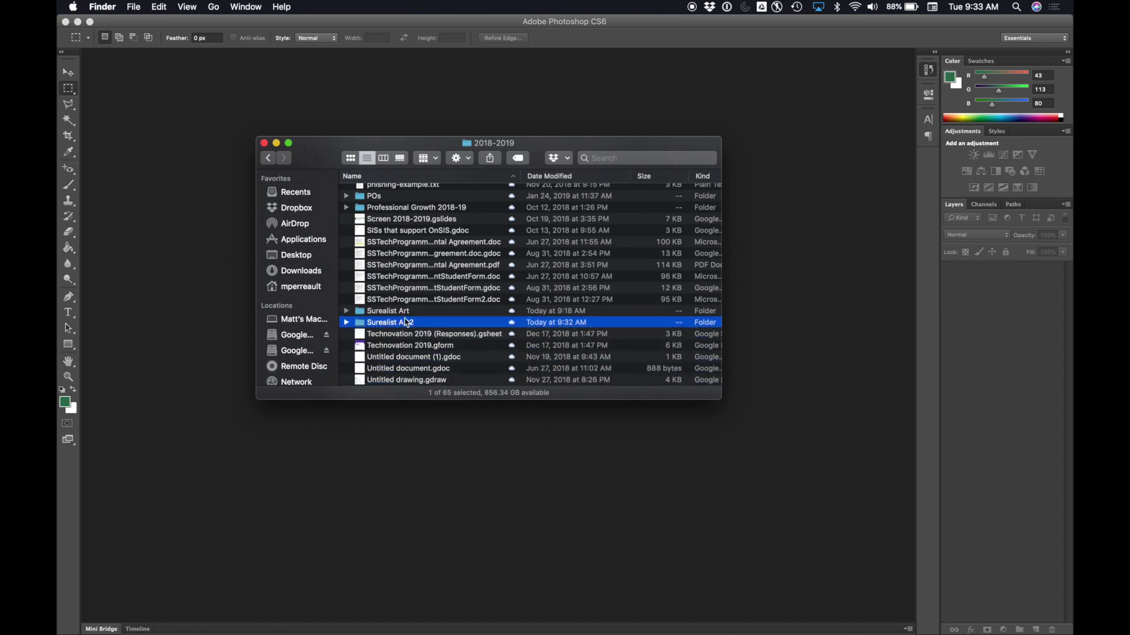
- Save the planet search-result image as a JPEG into Google Drive > My Drive > 2018-2019 > Surealist Art2
{"action": "mouse_move", "coordinate": [532, 633]}
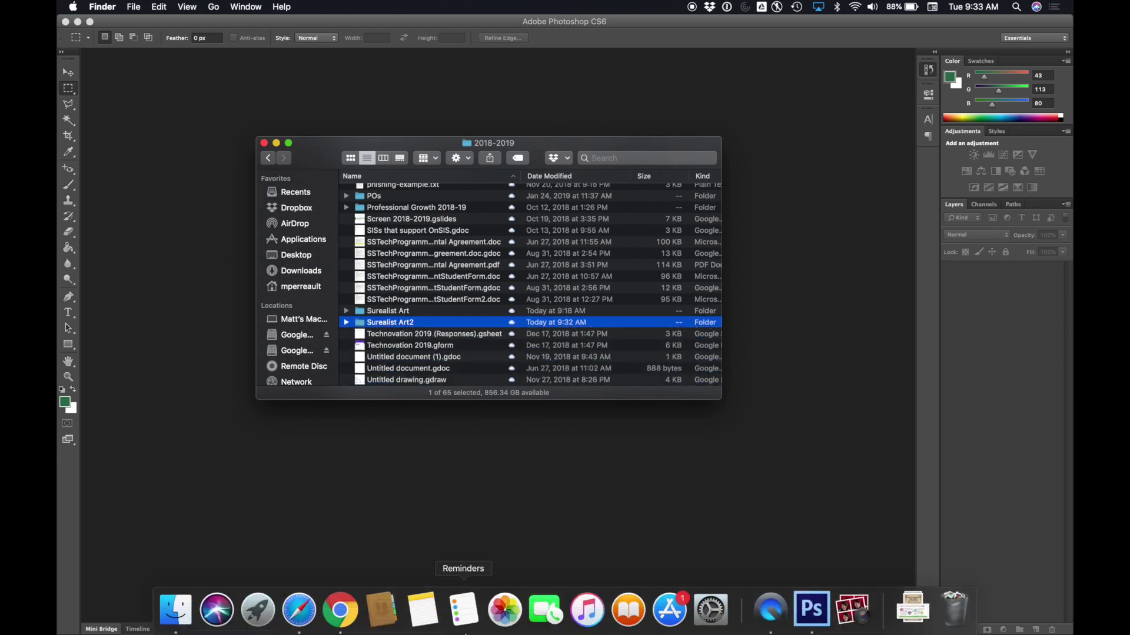
{"action": "left_click", "coordinate": [338, 610]}
{"action": "right_click", "coordinate": [473, 346]}
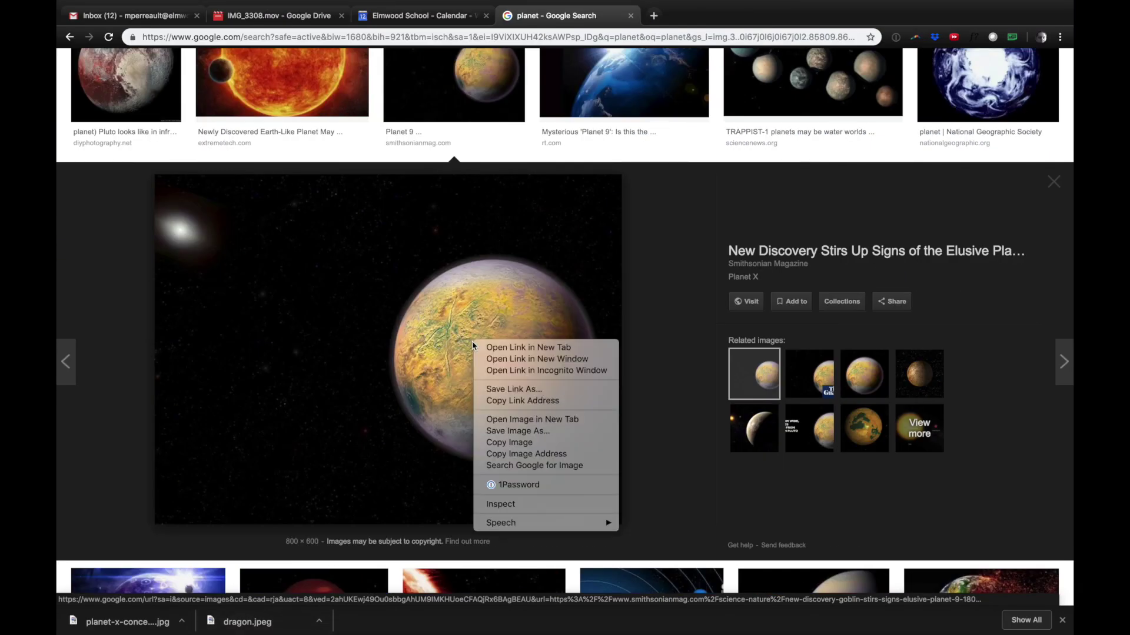
{"action": "left_click", "coordinate": [533, 431]}
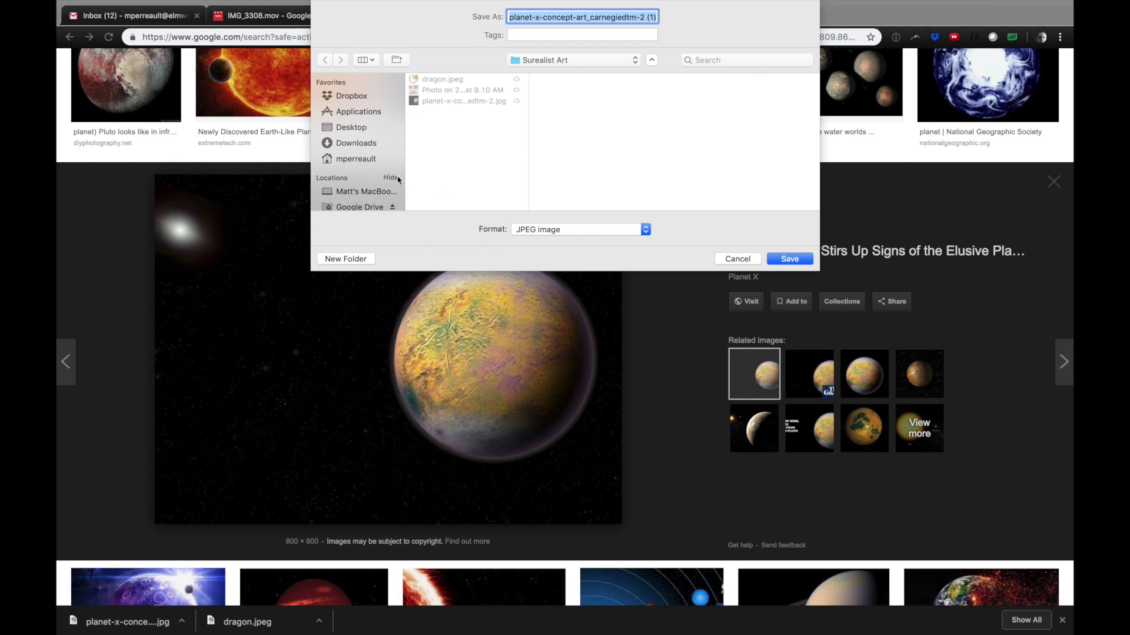
{"action": "scroll", "coordinate": [383, 174], "scroll_direction": "down", "scroll_amount": 3}
{"action": "left_click", "coordinate": [360, 183]}
{"action": "left_click", "coordinate": [427, 84]}
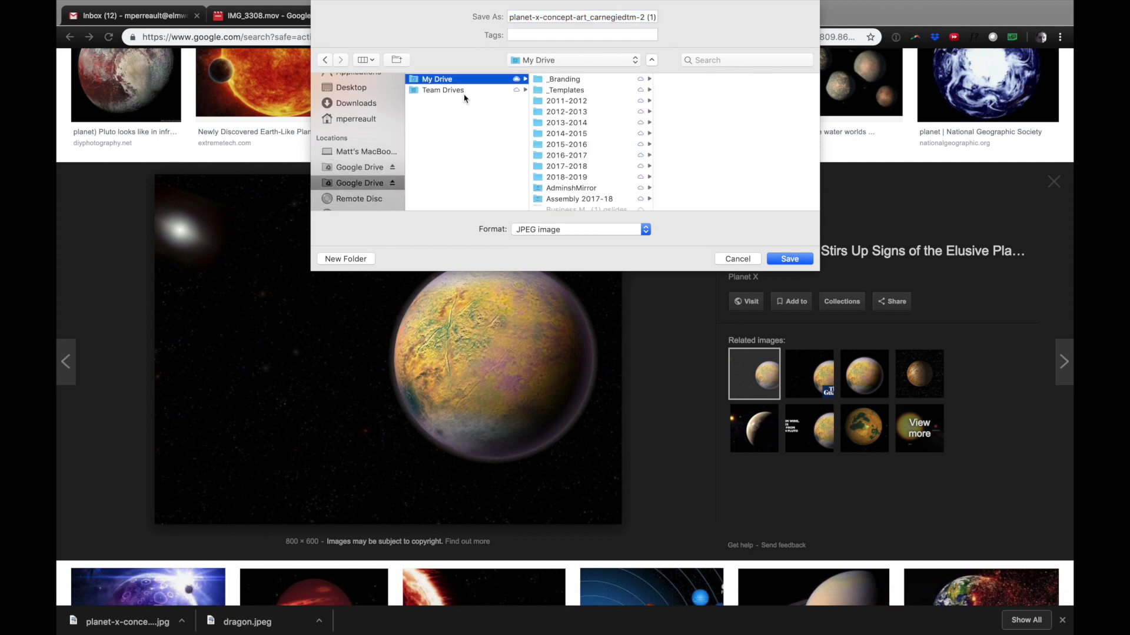
{"action": "left_click", "coordinate": [604, 177]}
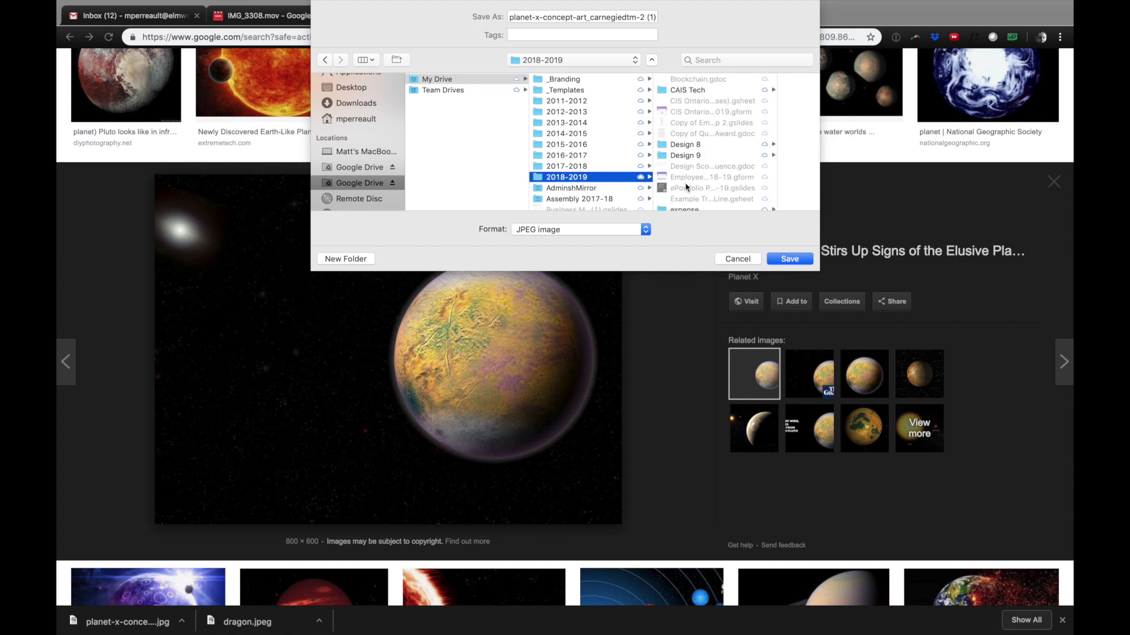
{"action": "scroll", "coordinate": [686, 187], "scroll_direction": "down", "scroll_amount": 5}
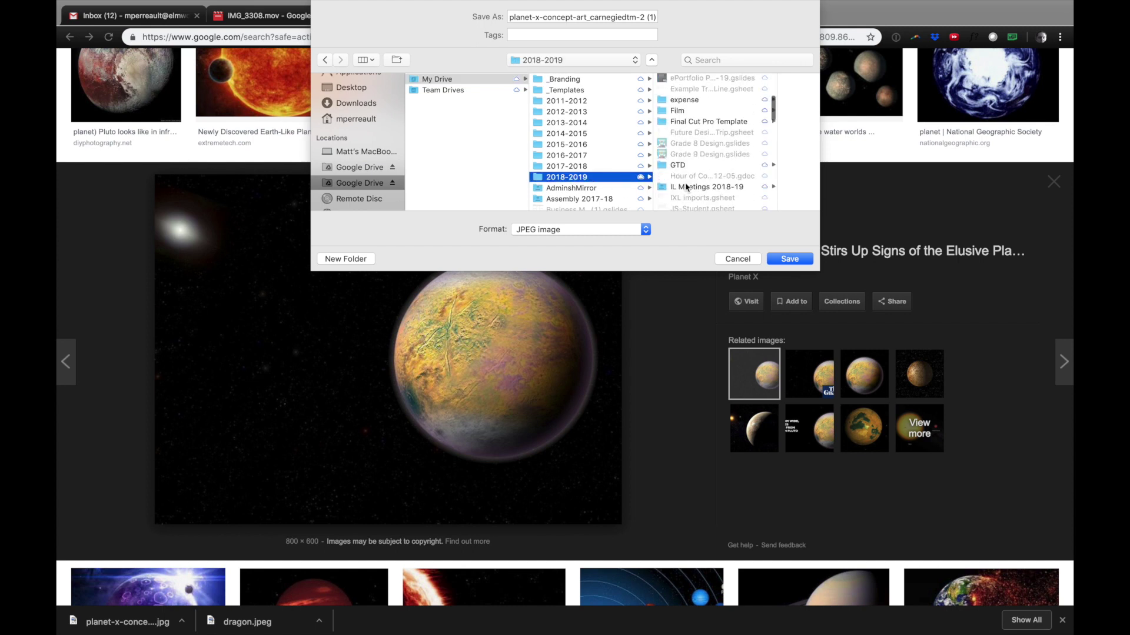
{"action": "scroll", "coordinate": [695, 165], "scroll_direction": "down", "scroll_amount": 10}
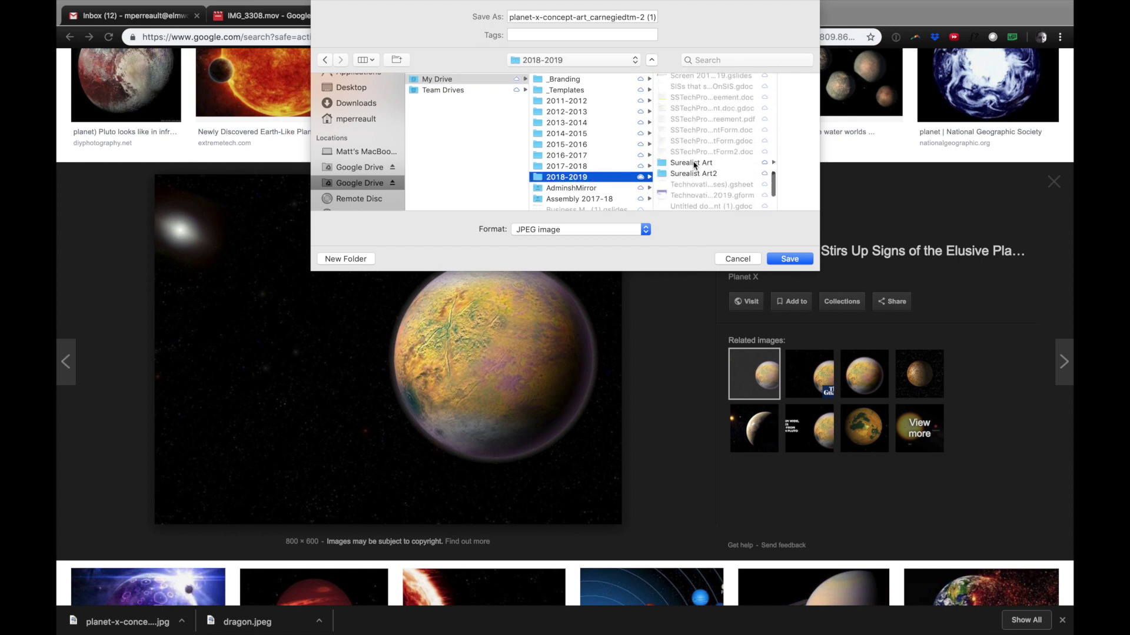
{"action": "left_click", "coordinate": [695, 111]}
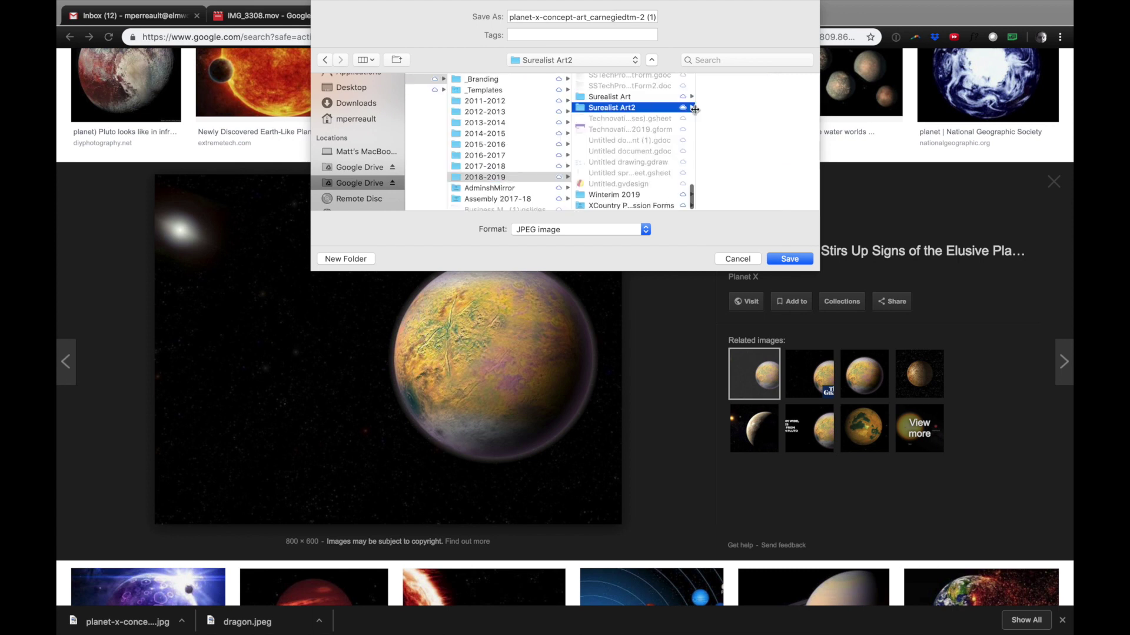
{"action": "left_click", "coordinate": [786, 259]}
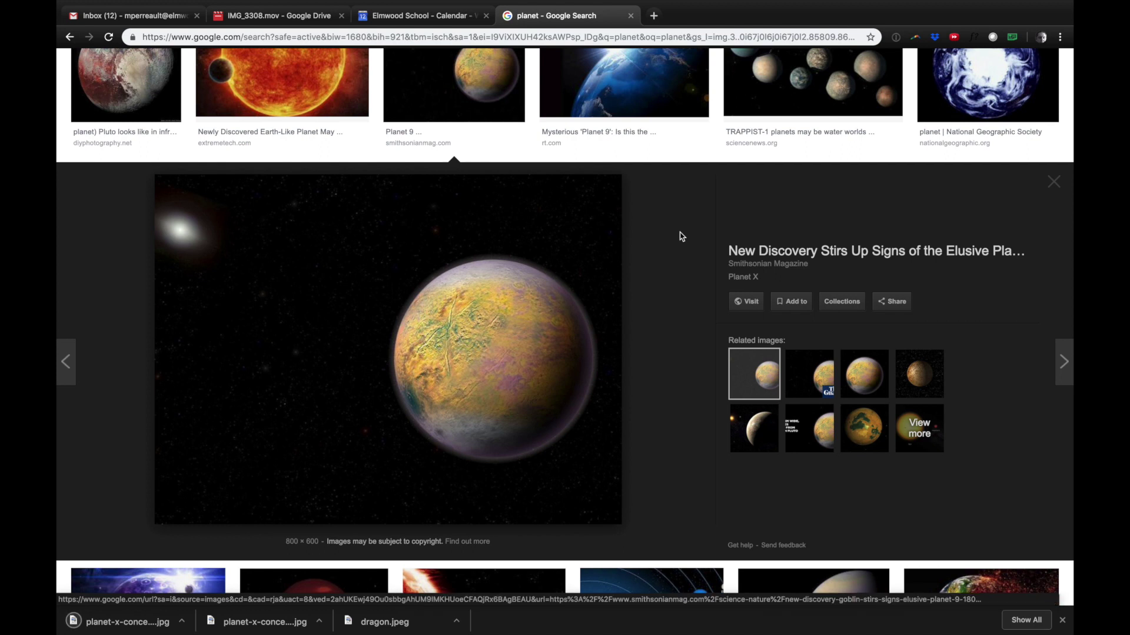
- Bring Photoshop to the front, finding it through the app launcher
{"action": "mouse_move", "coordinate": [65, 1]}
{"action": "left_click", "coordinate": [466, 273]}
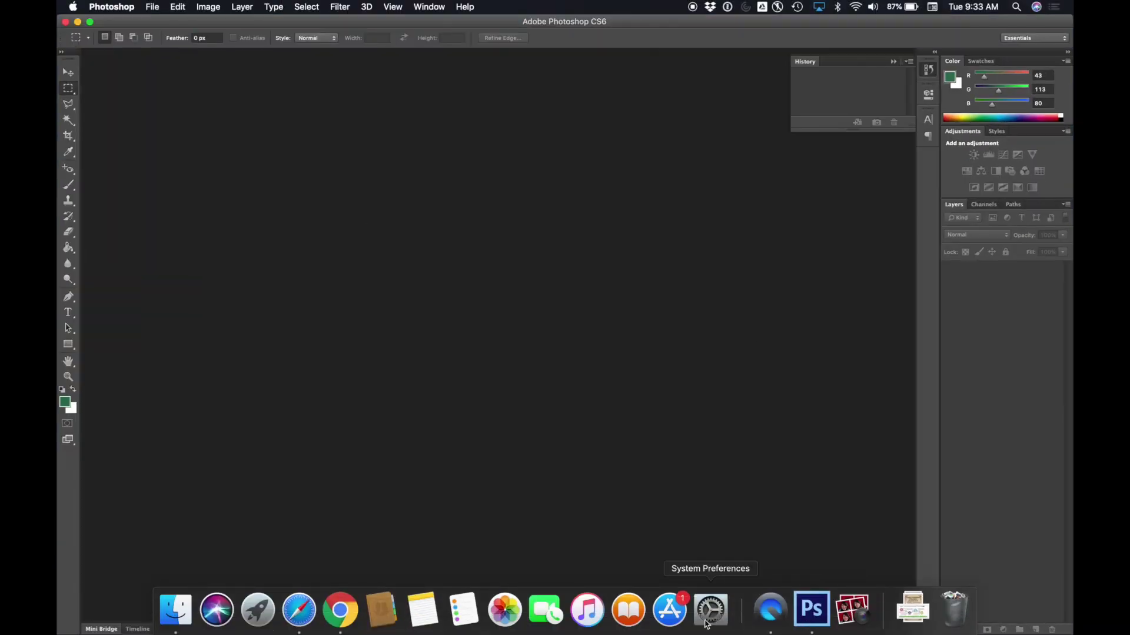
{"action": "left_click", "coordinate": [259, 615]}
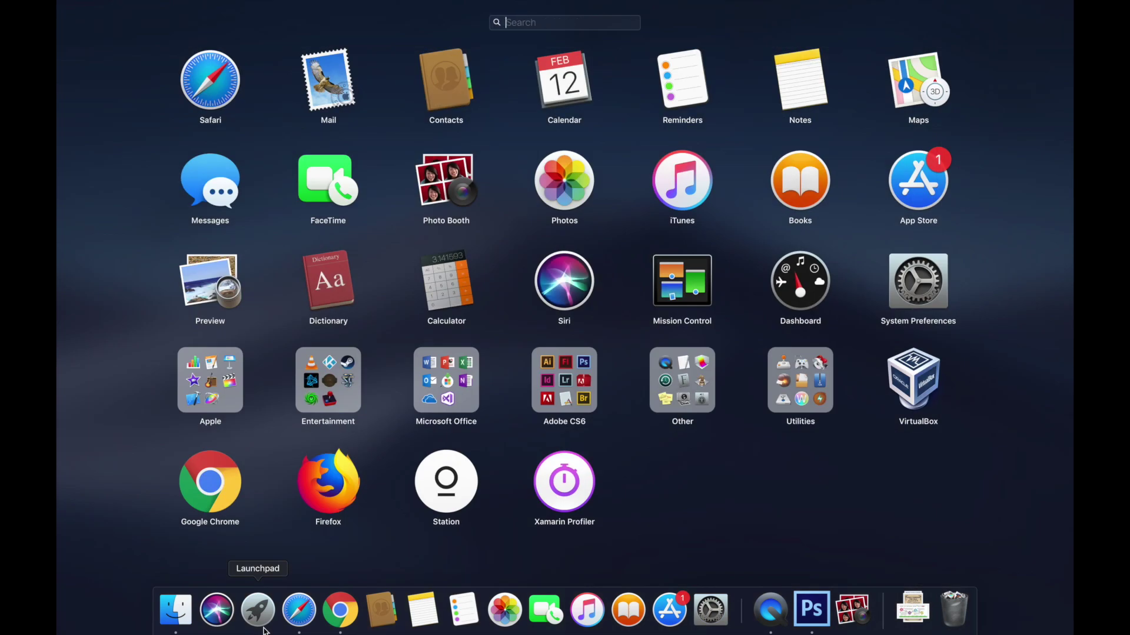
{"action": "type", "text": "pho"}
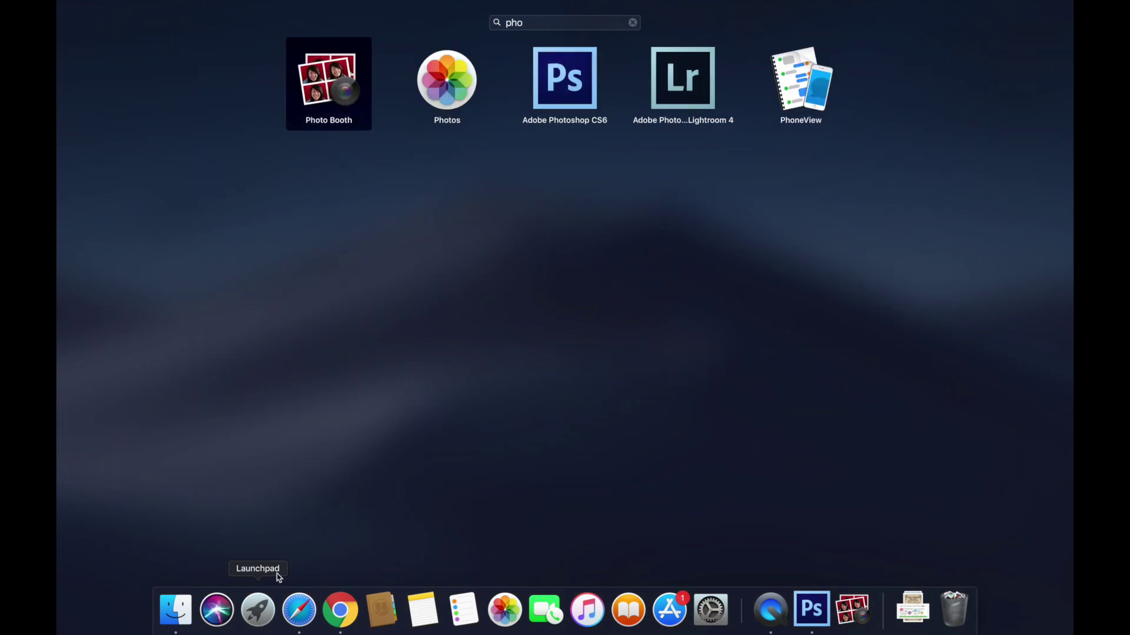
{"action": "left_click", "coordinate": [812, 609]}
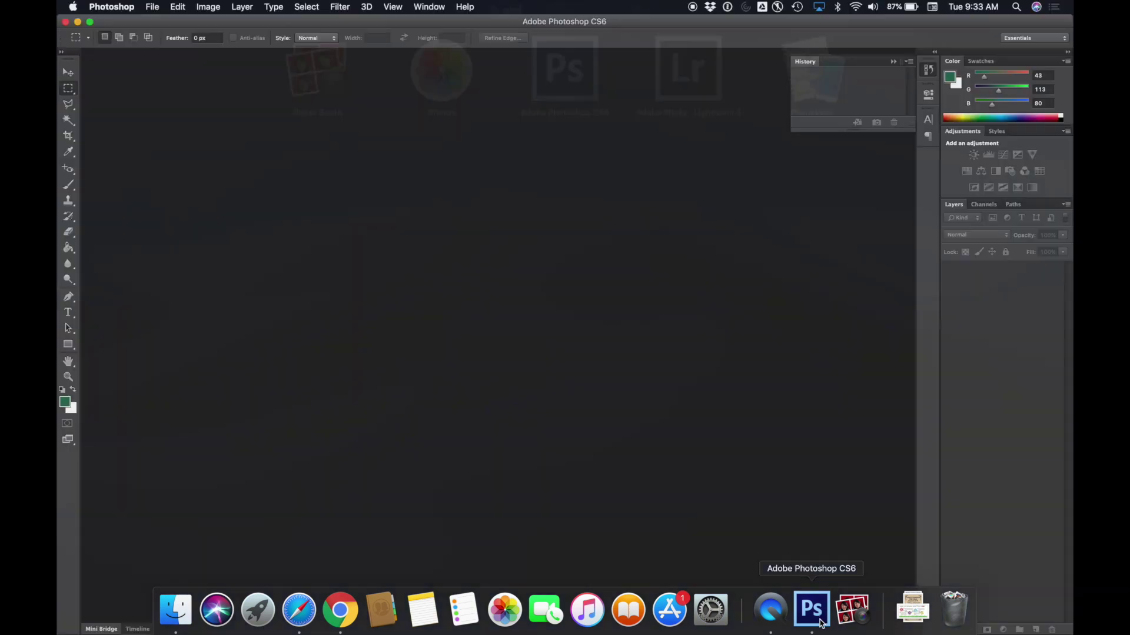
- In the Open dialog, browse to My Drive > 2018-2019 > Surealist Art and select all three JPEGs
{"action": "left_click", "coordinate": [154, 7]}
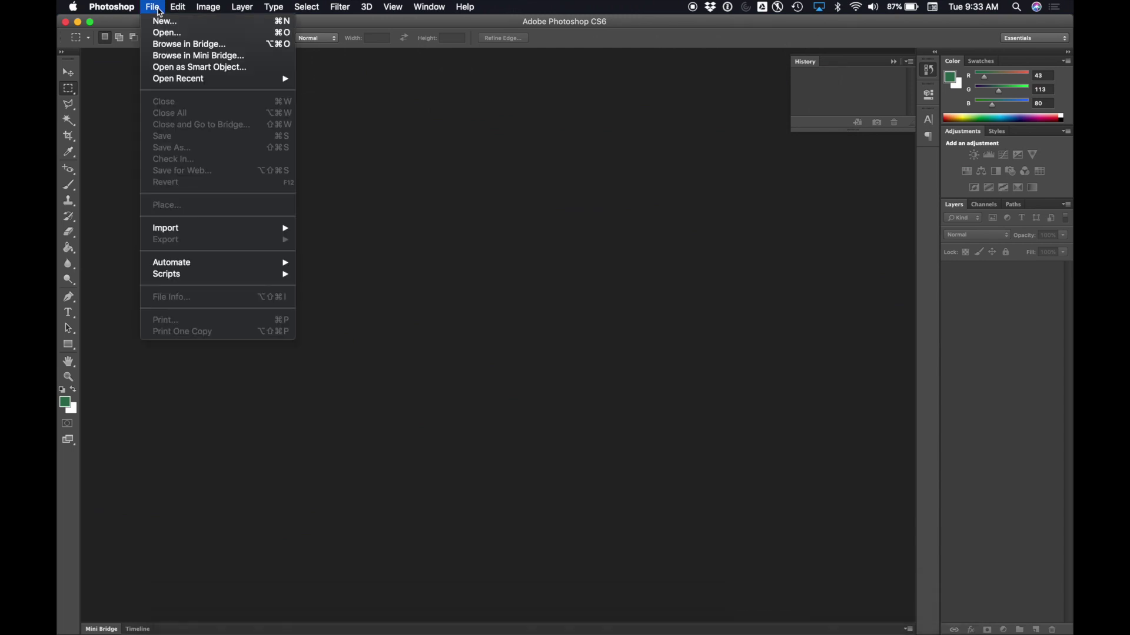
{"action": "left_click", "coordinate": [167, 33]}
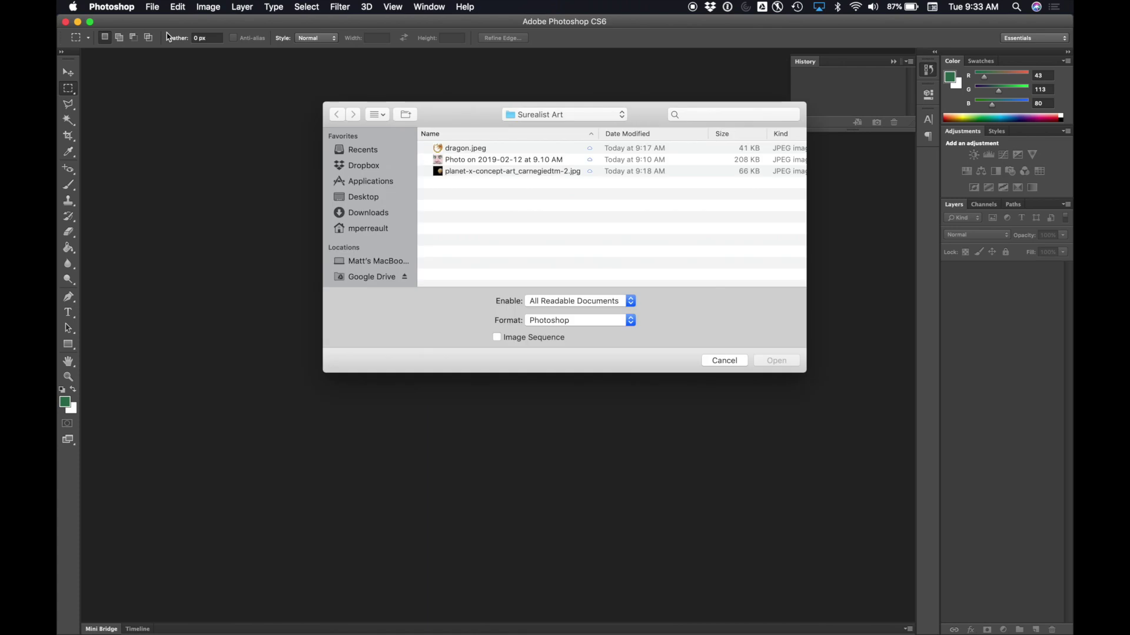
{"action": "left_click", "coordinate": [380, 277]}
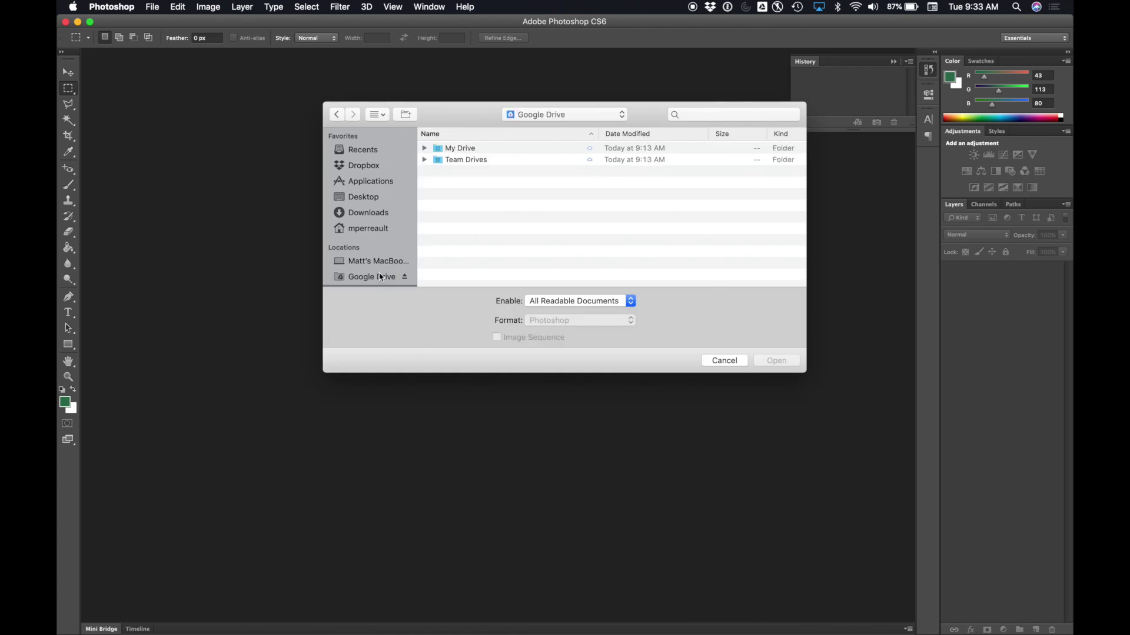
{"action": "double_click", "coordinate": [458, 148]}
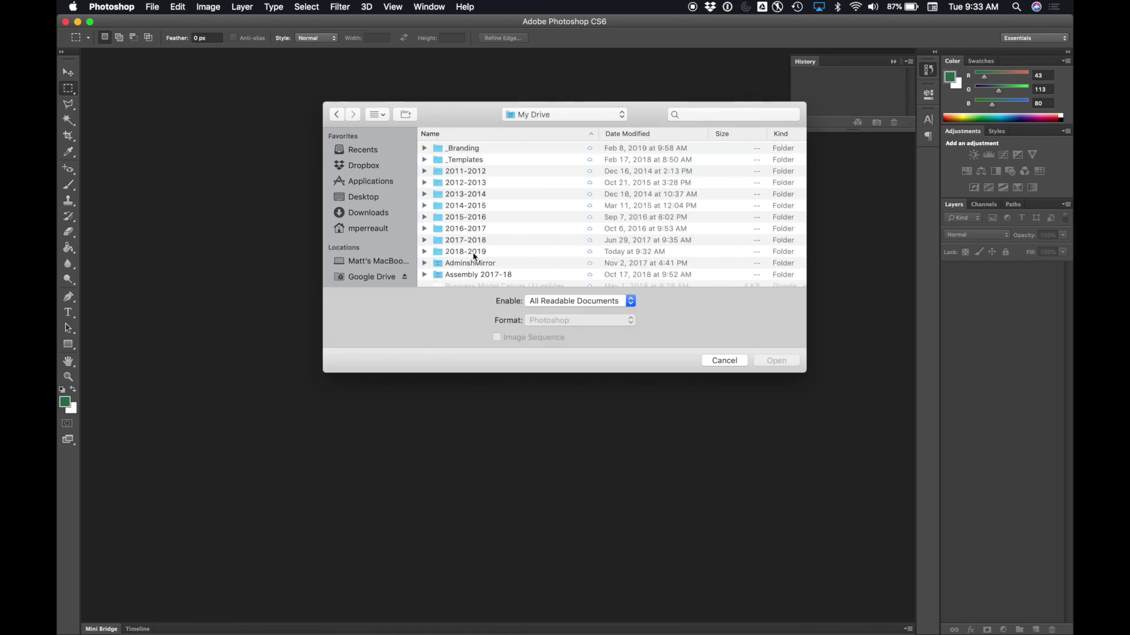
{"action": "double_click", "coordinate": [475, 252]}
{"action": "scroll", "coordinate": [474, 250], "scroll_direction": "down", "scroll_amount": 3}
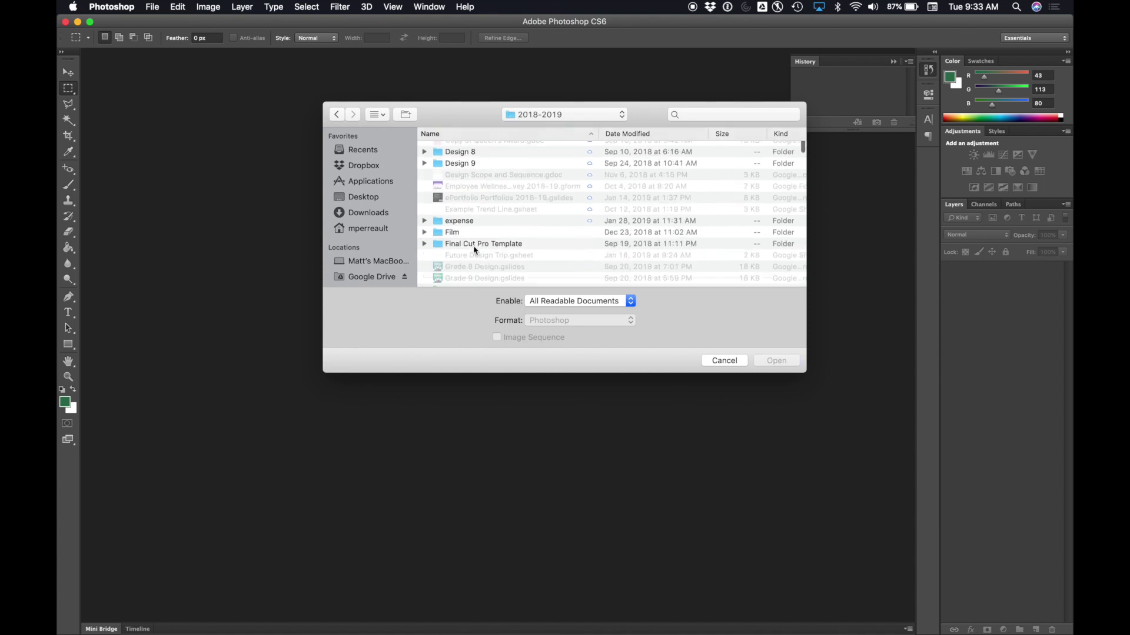
{"action": "scroll", "coordinate": [471, 241], "scroll_direction": "down", "scroll_amount": 2}
{"action": "scroll", "coordinate": [470, 239], "scroll_direction": "down", "scroll_amount": 10}
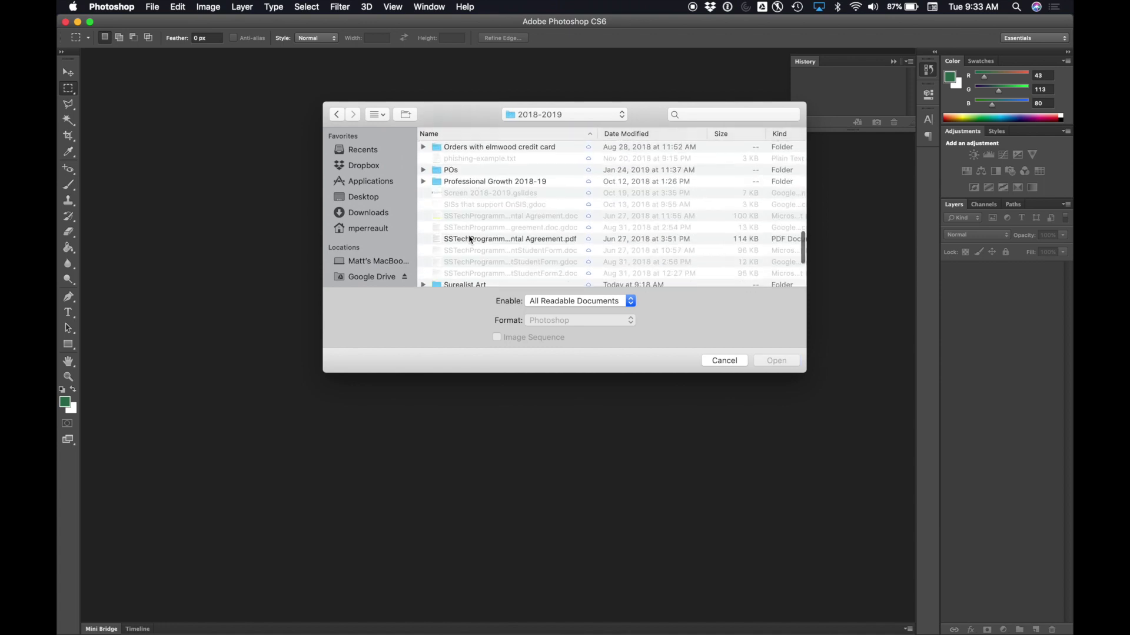
{"action": "scroll", "coordinate": [470, 238], "scroll_direction": "down", "scroll_amount": 3}
{"action": "double_click", "coordinate": [470, 234]}
{"action": "left_click", "coordinate": [452, 151]}
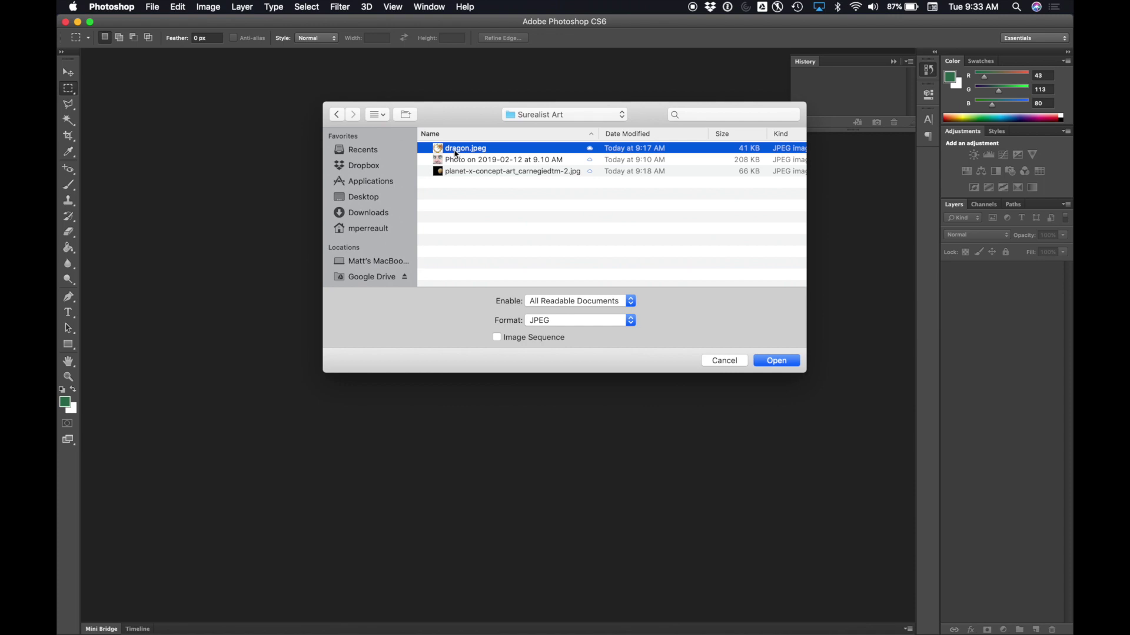
{"action": "left_click", "coordinate": [459, 171], "text": "shift"}
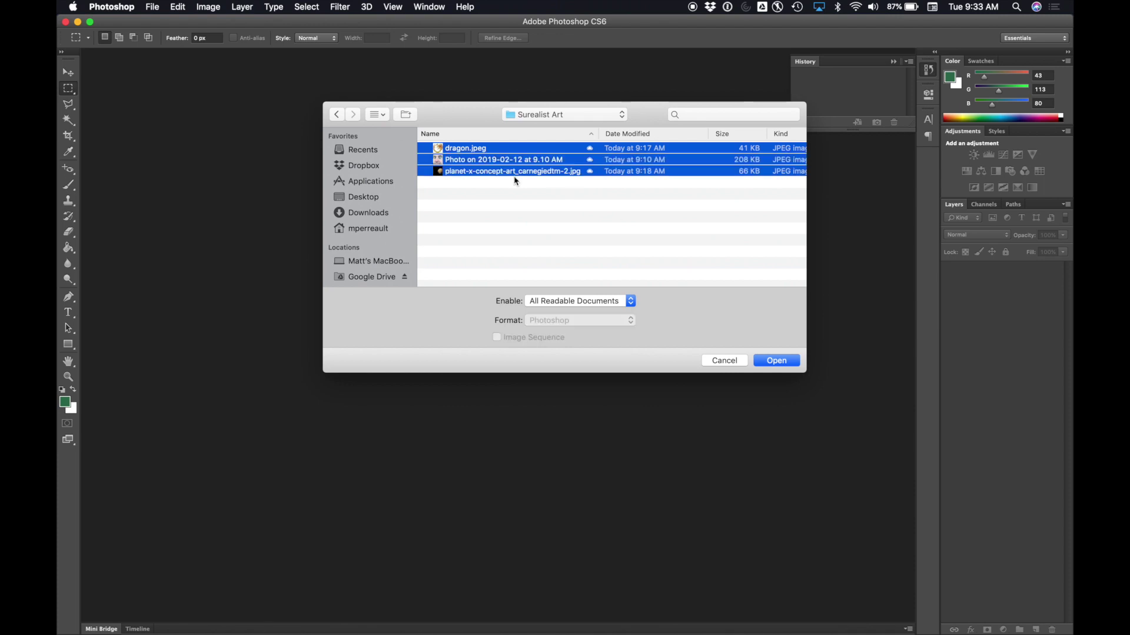
- Open the dragon, face and planet images and look through each, ending on the planet
{"action": "left_click", "coordinate": [771, 359]}
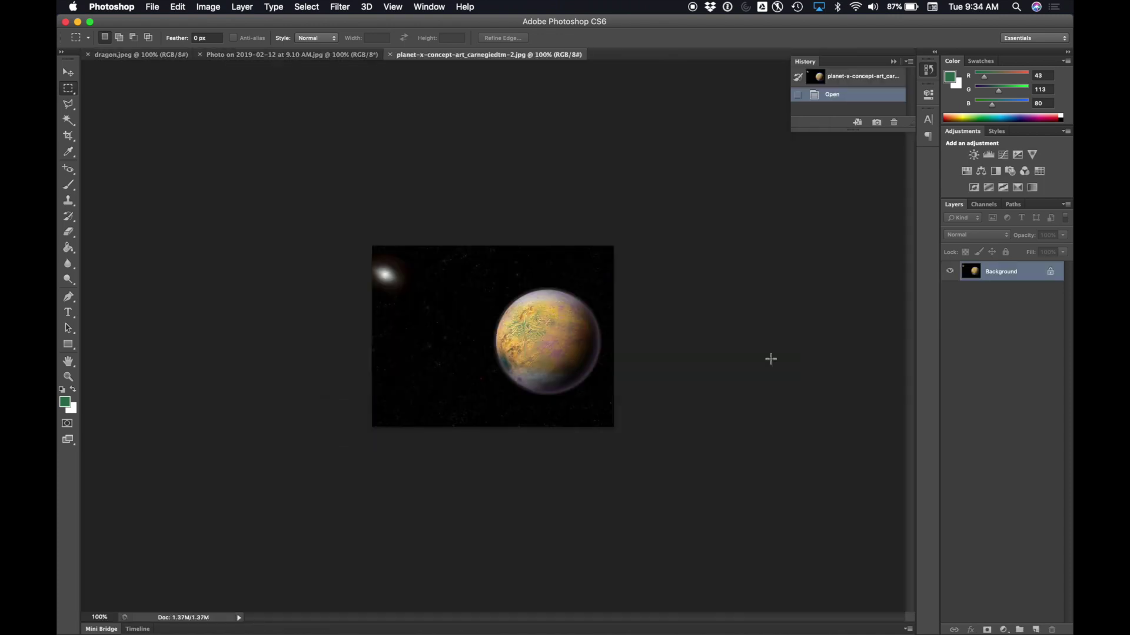
{"action": "left_click", "coordinate": [345, 55]}
{"action": "left_click", "coordinate": [156, 59]}
{"action": "left_click", "coordinate": [341, 55]}
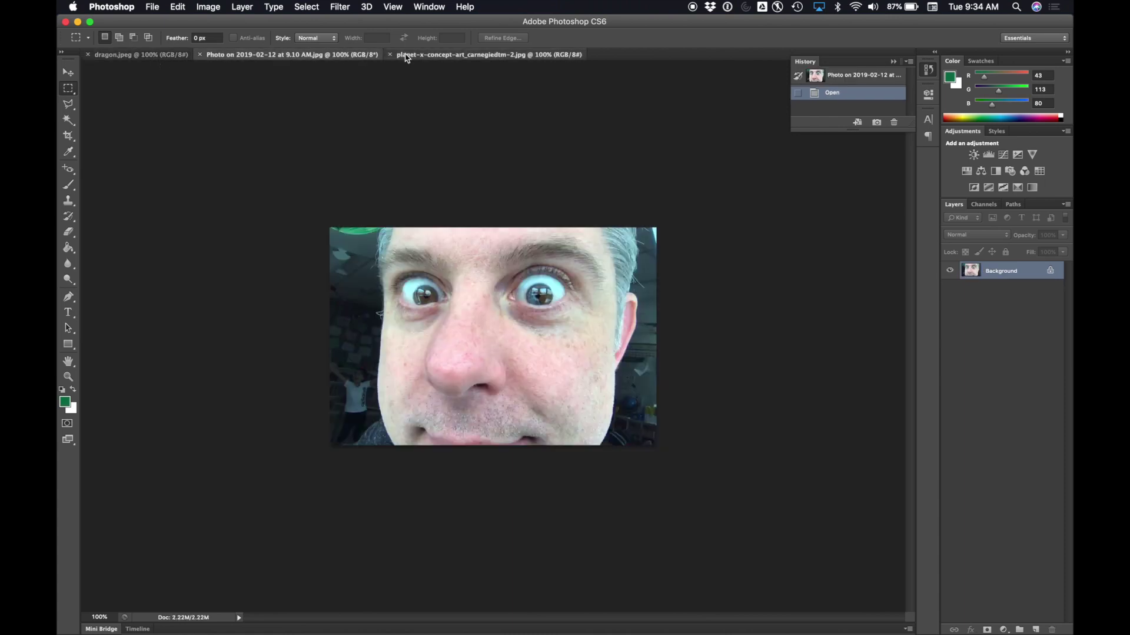
{"action": "left_click", "coordinate": [405, 58]}
{"action": "left_click", "coordinate": [322, 56]}
{"action": "left_click", "coordinate": [424, 61]}
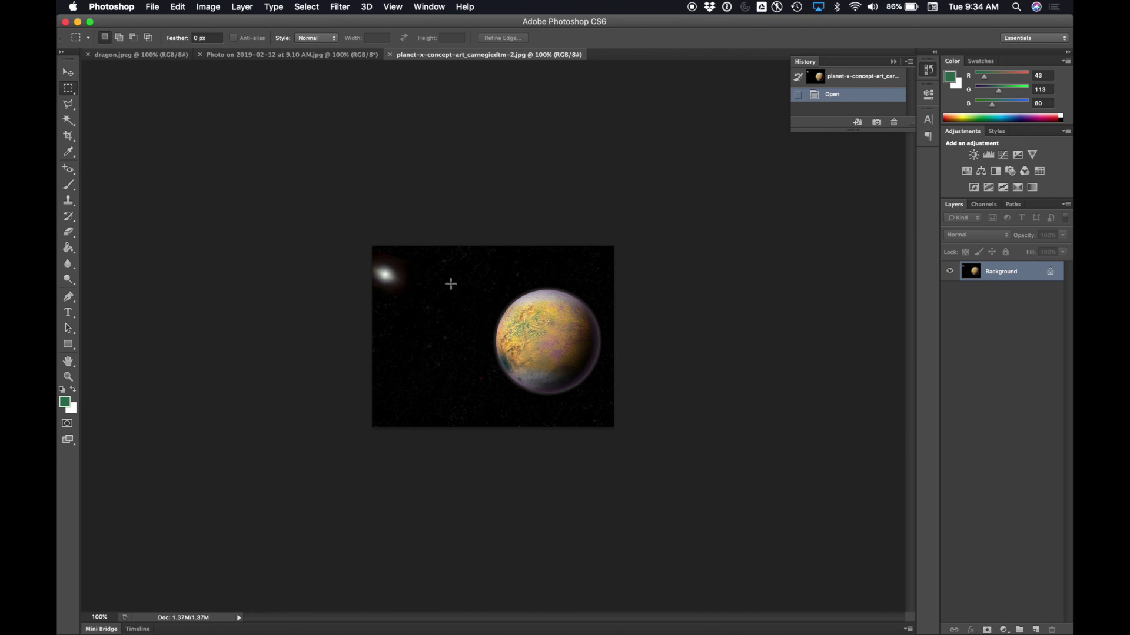
- Replace a rough rectangle with an elliptical marquee drawn tightly around the planet
{"action": "left_click_drag", "start_coordinate": [451, 285], "coordinate": [613, 424]}
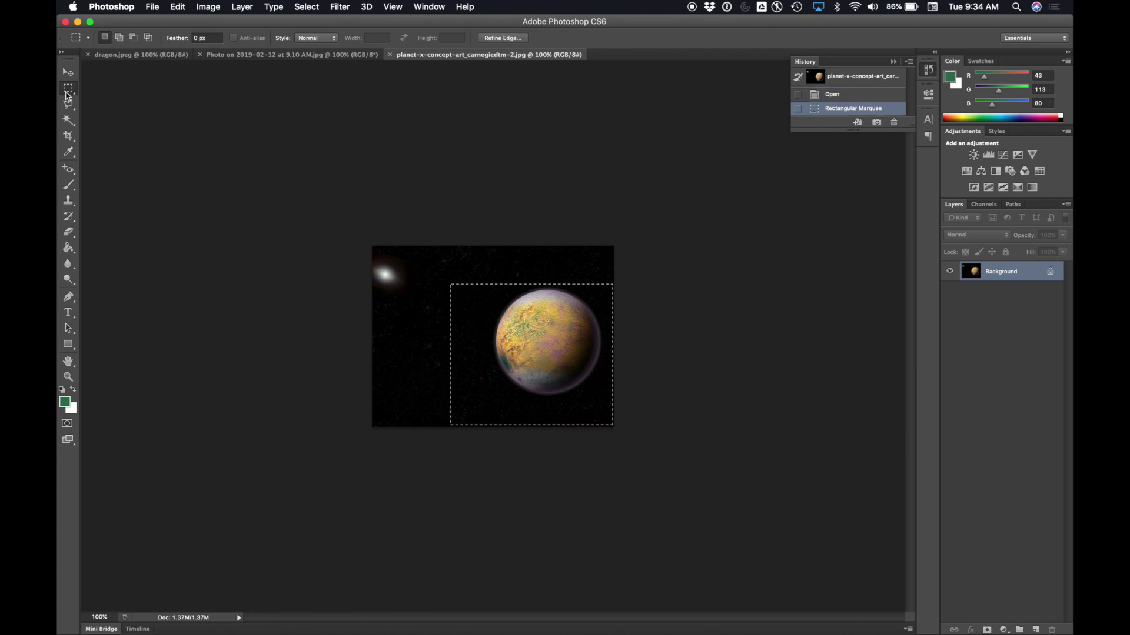
{"action": "left_click_drag", "start_coordinate": [67, 94], "coordinate": [106, 95]}
{"action": "left_click", "coordinate": [400, 237]}
{"action": "left_click_drag", "start_coordinate": [434, 256], "coordinate": [576, 390]}
{"action": "left_click", "coordinate": [379, 251]}
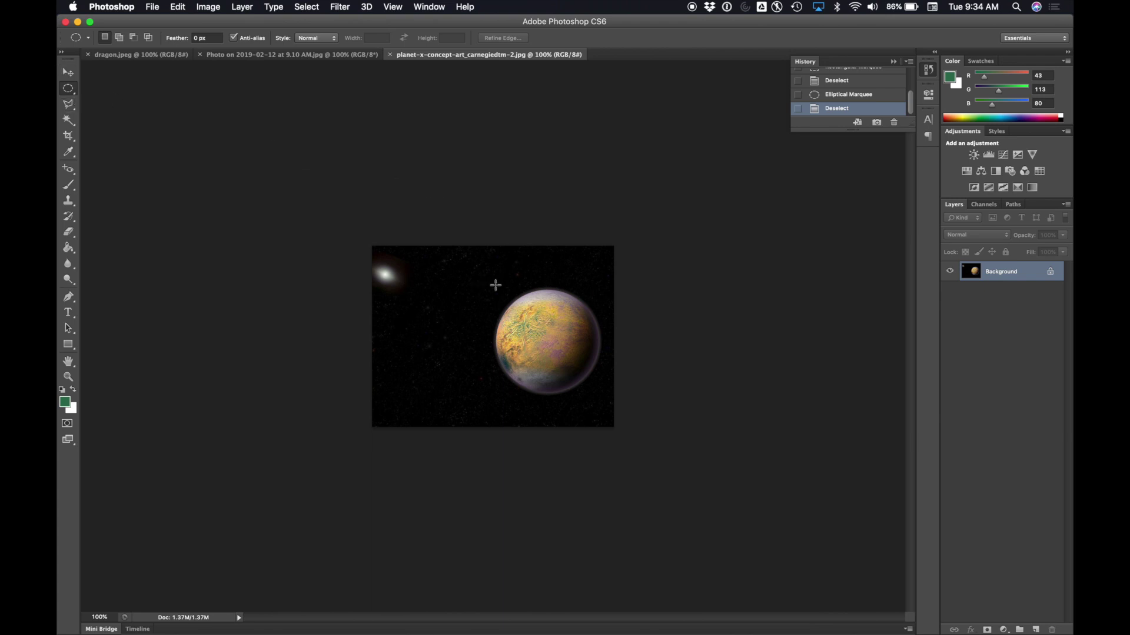
{"action": "mouse_move", "coordinate": [496, 285]}
{"action": "left_mouse_down"}
{"action": "mouse_move", "coordinate": [599, 394]}
{"action": "mouse_move", "coordinate": [495, 289]}
{"action": "left_mouse_up"}
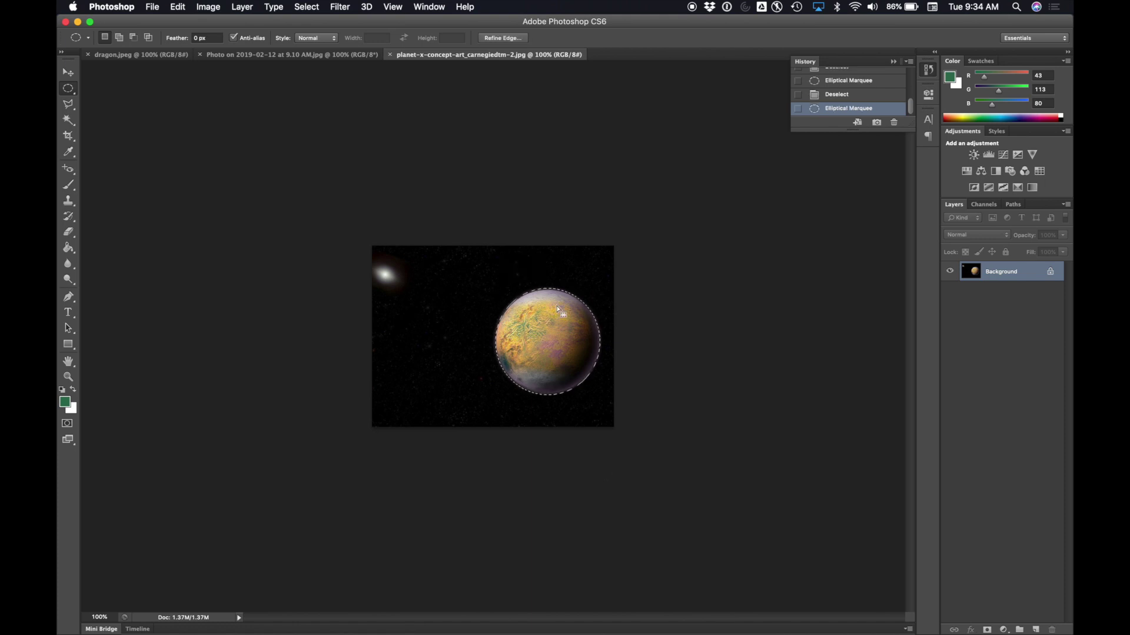
- Copy the selected planet and paste it into the face photo as Layer 1
{"action": "left_click", "coordinate": [177, 6]}
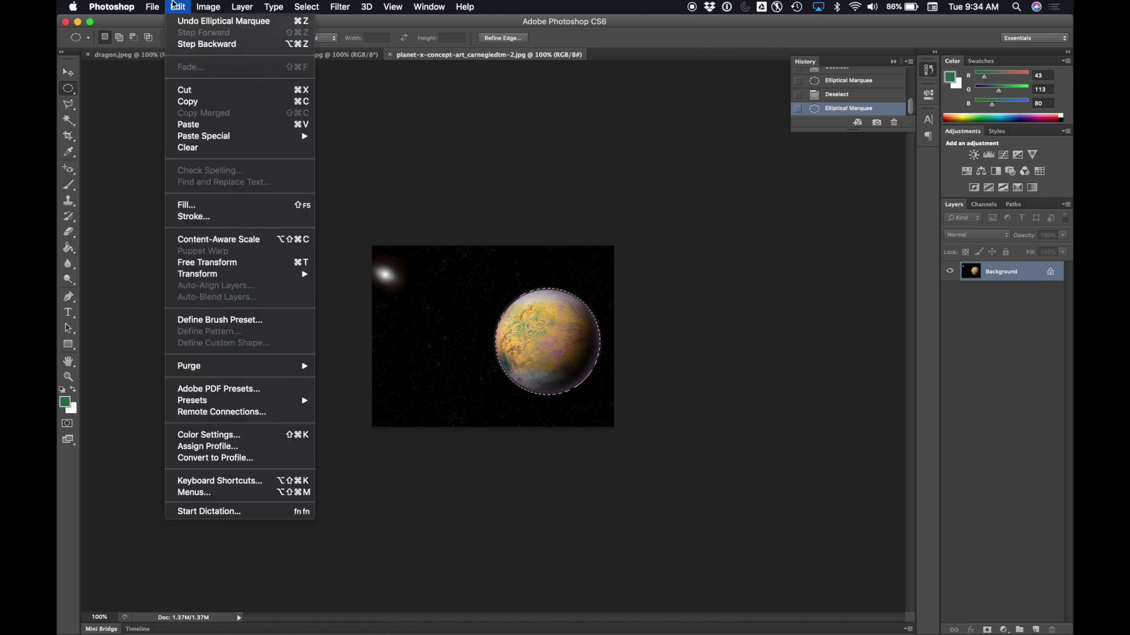
{"action": "left_click", "coordinate": [198, 102]}
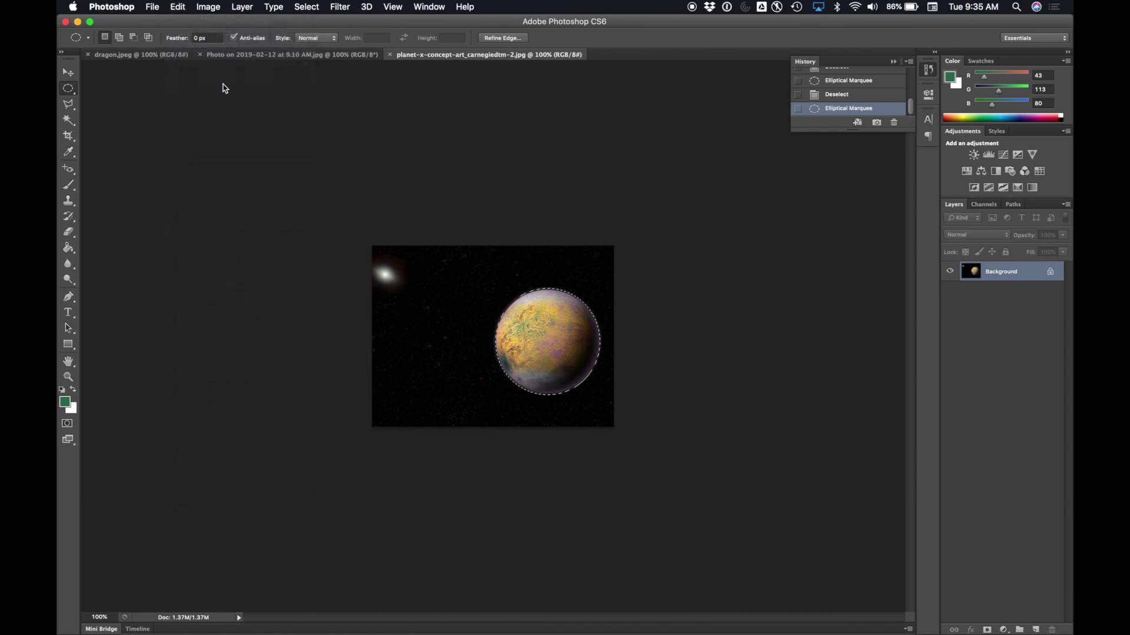
{"action": "left_click", "coordinate": [239, 59]}
{"action": "left_click", "coordinate": [208, 6]}
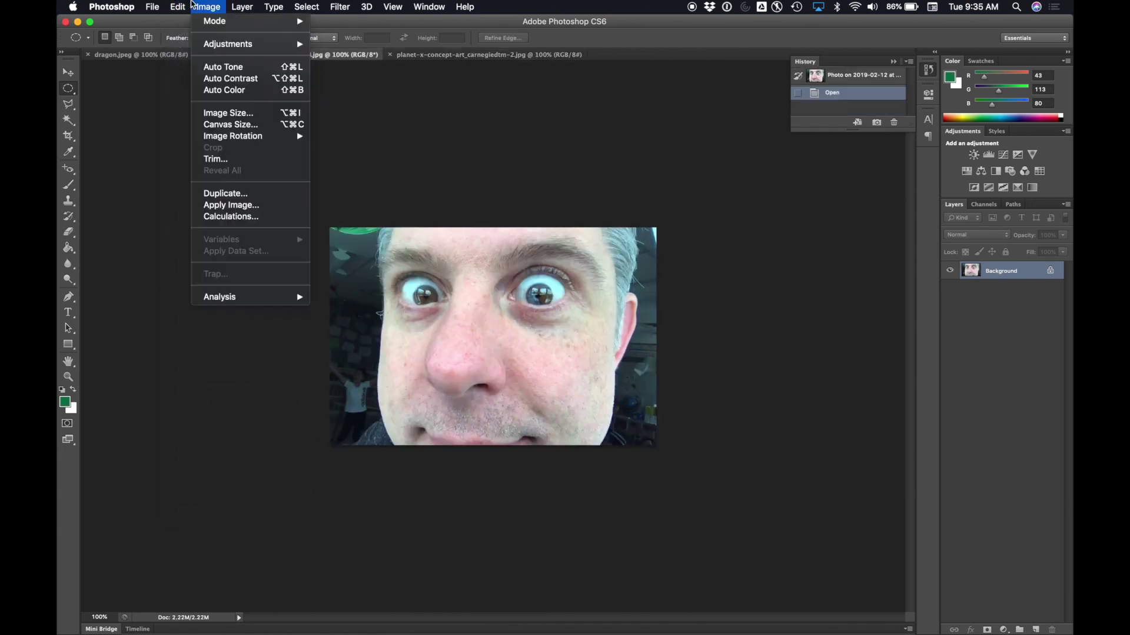
{"action": "mouse_move", "coordinate": [176, 5]}
{"action": "left_click", "coordinate": [188, 124]}
{"action": "scroll", "coordinate": [337, 478], "scroll_direction": "up", "scroll_amount": 1}
{"action": "scroll", "coordinate": [336, 478], "scroll_direction": "up", "scroll_amount": 3}
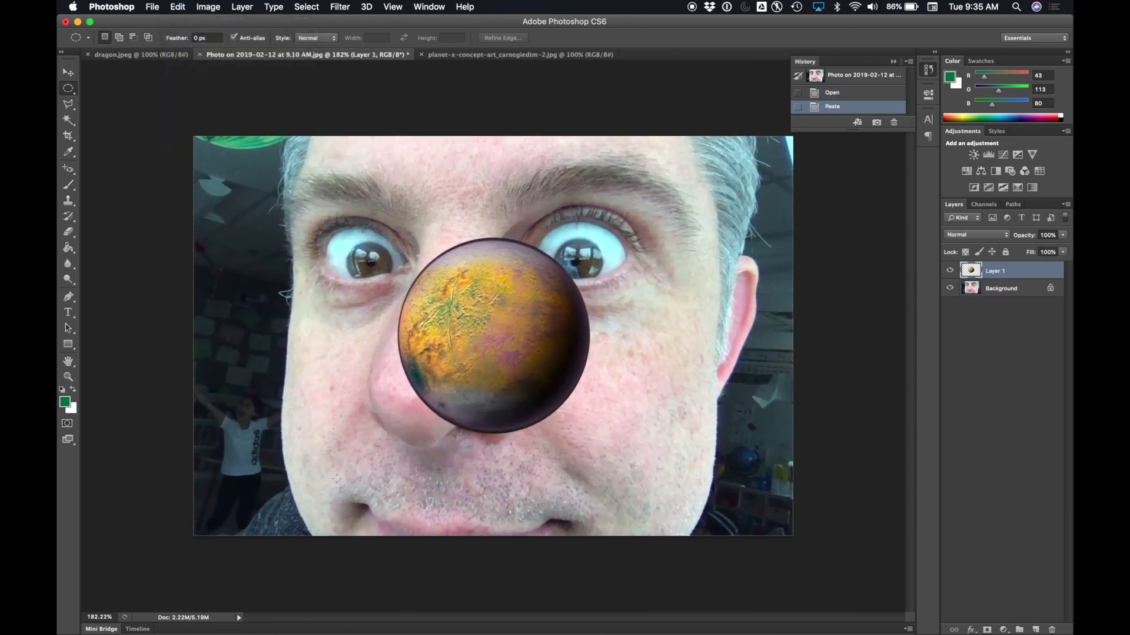
{"action": "left_click", "coordinate": [68, 72]}
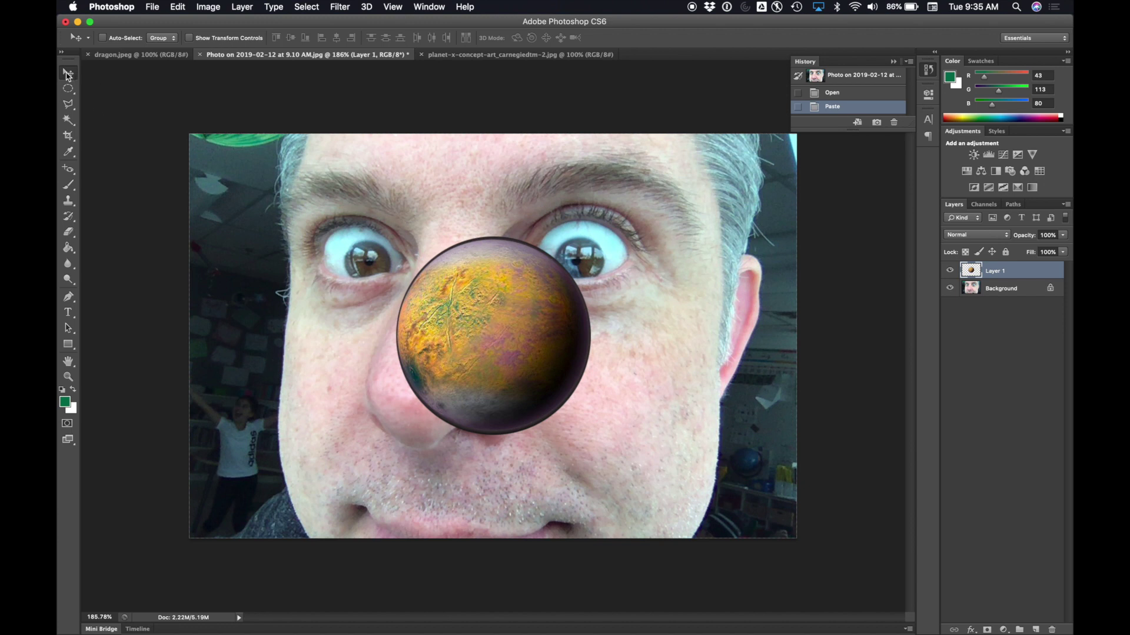
- Move the planet over the left eye and scale it down to fit the iris, committing the transform
{"action": "left_click_drag", "start_coordinate": [455, 318], "coordinate": [359, 262]}
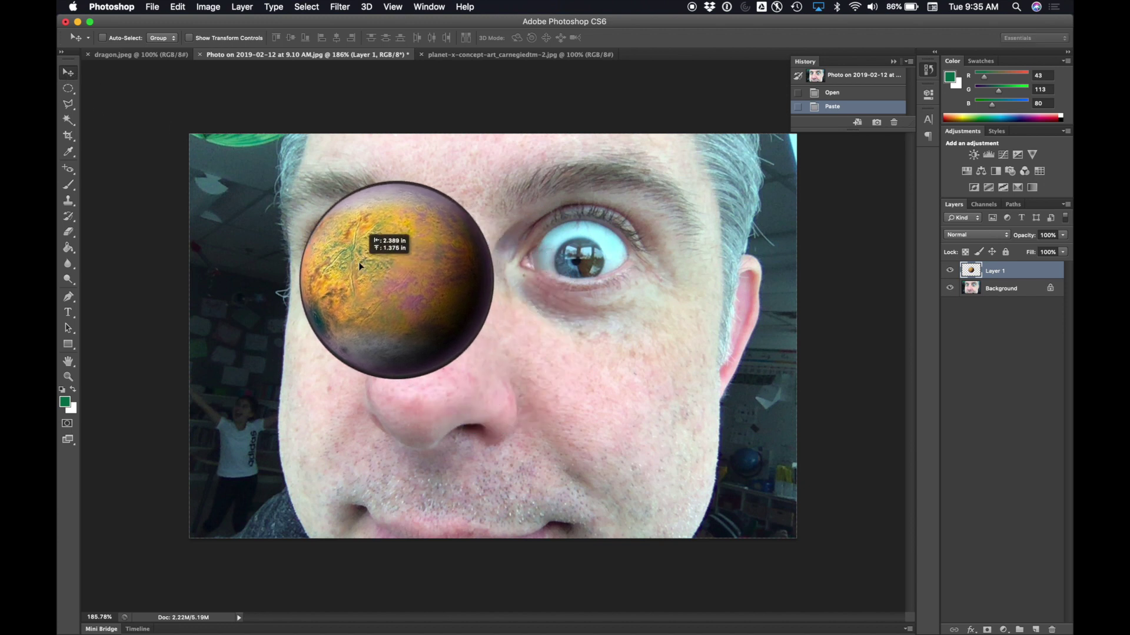
{"action": "left_click", "coordinate": [179, 6]}
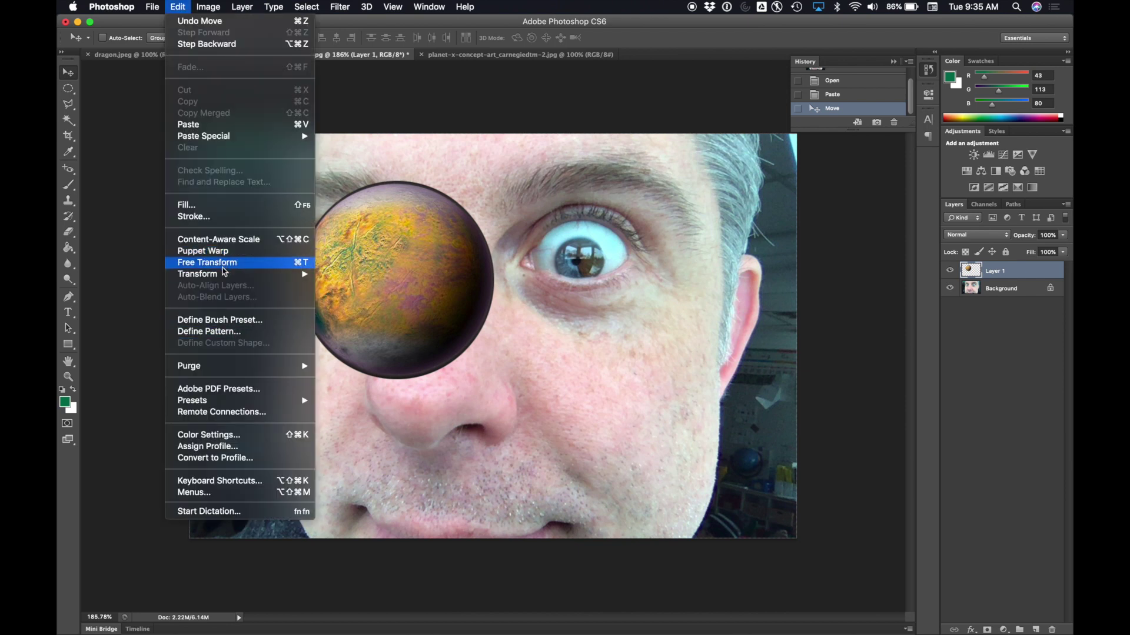
{"action": "mouse_move", "coordinate": [249, 279]}
{"action": "left_click", "coordinate": [347, 297]}
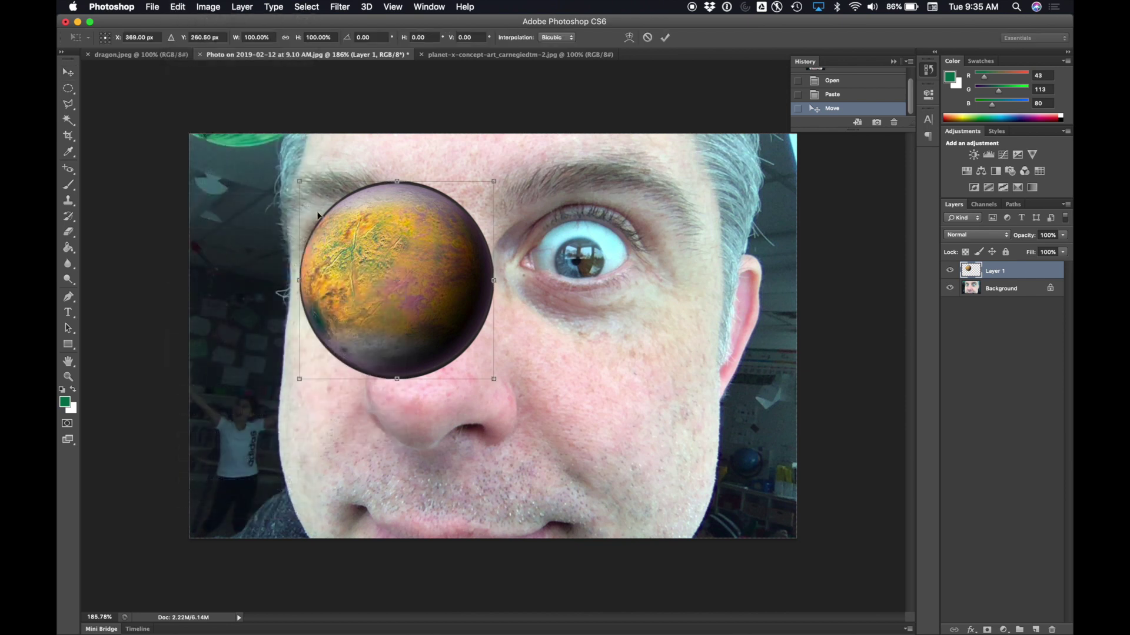
{"action": "left_click_drag", "start_coordinate": [421, 306], "coordinate": [408, 297]}
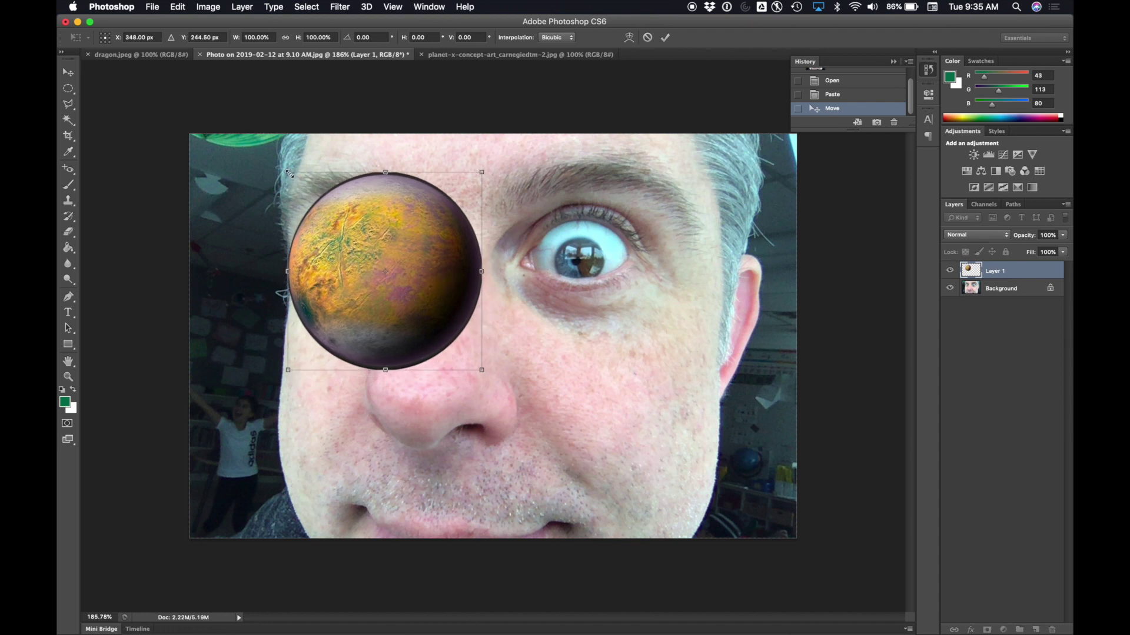
{"action": "left_click_drag", "start_coordinate": [289, 174], "coordinate": [378, 264]}
{"action": "left_click_drag", "start_coordinate": [484, 371], "coordinate": [372, 253]}
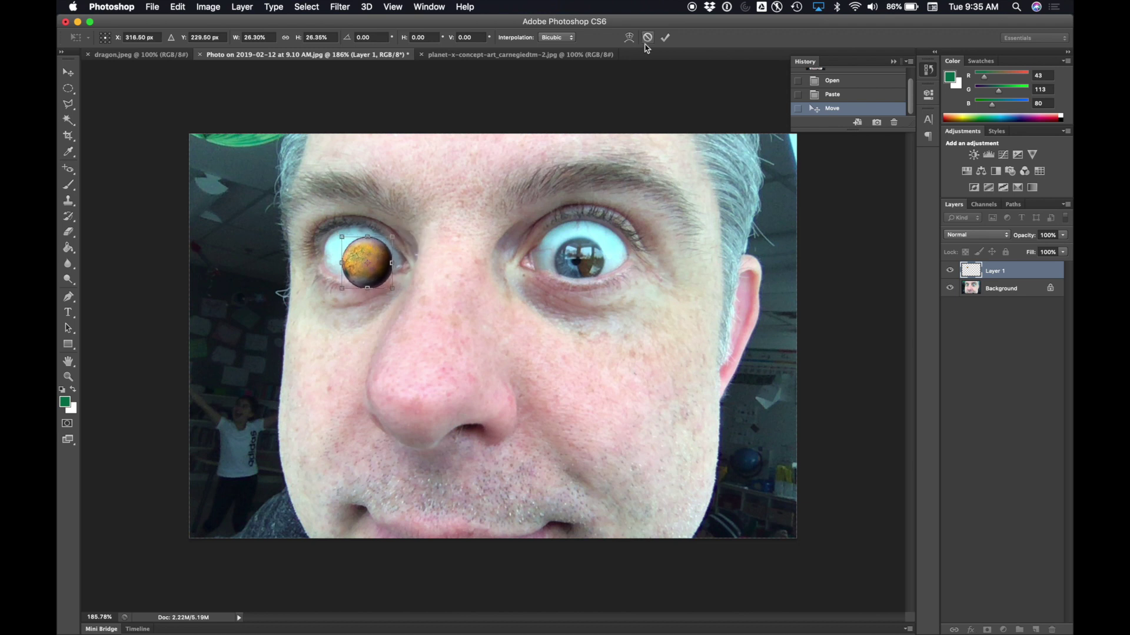
{"action": "left_click", "coordinate": [664, 38]}
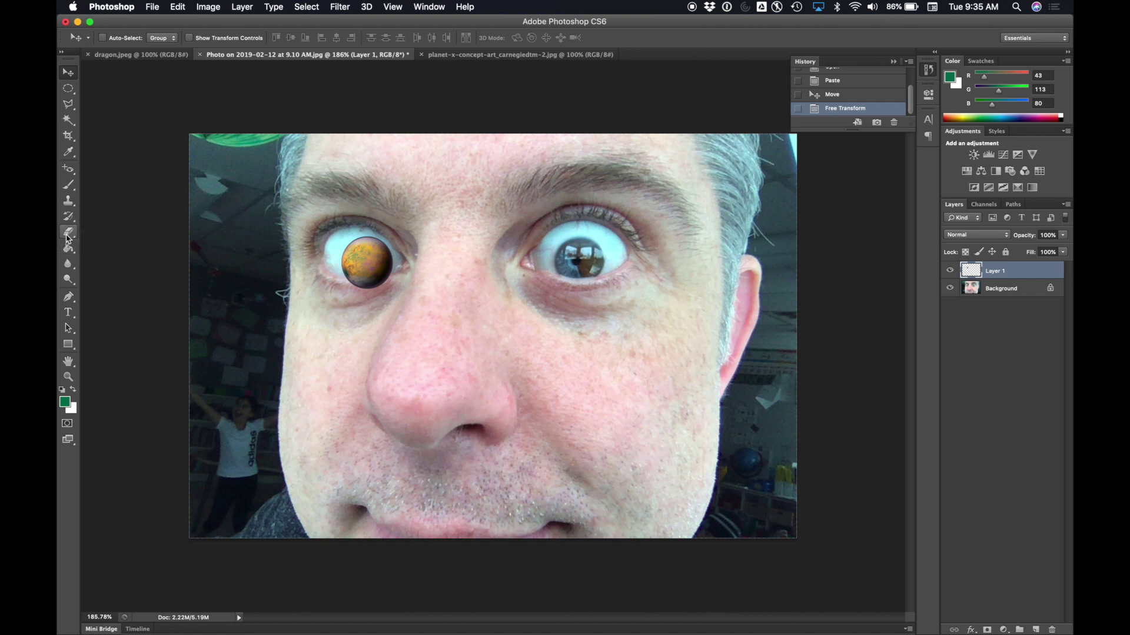
- Rename Layer 1 to 'planety'
{"action": "double_click", "coordinate": [1004, 271]}
{"action": "type", "text": "planety"}
{"action": "key", "text": "Return"}
- Erase the planet's dark lower rim with a 52 px eraser and lower the layer opacity to about 78%
{"action": "left_click", "coordinate": [69, 233]}
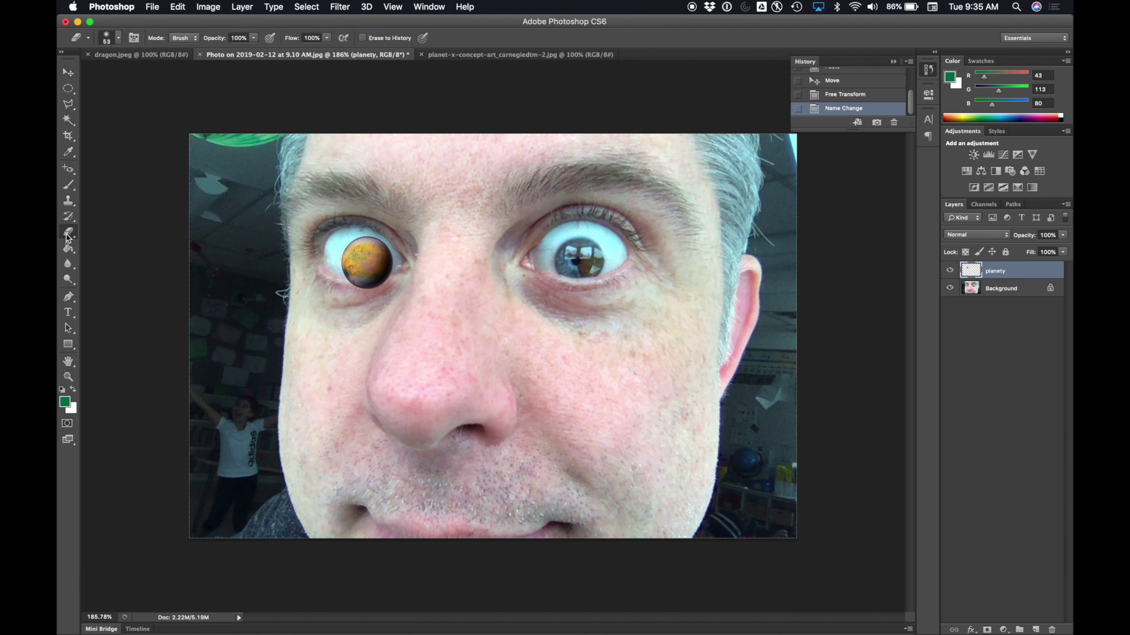
{"action": "left_click", "coordinate": [117, 38]}
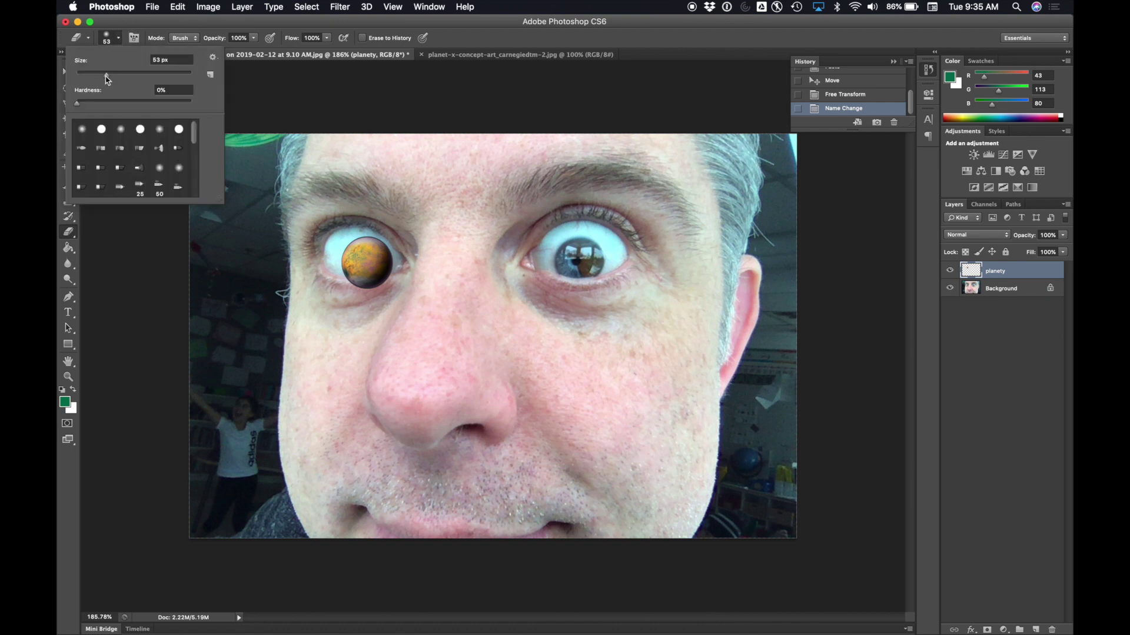
{"action": "left_click_drag", "start_coordinate": [107, 79], "coordinate": [106, 79]}
{"action": "left_click", "coordinate": [338, 296]}
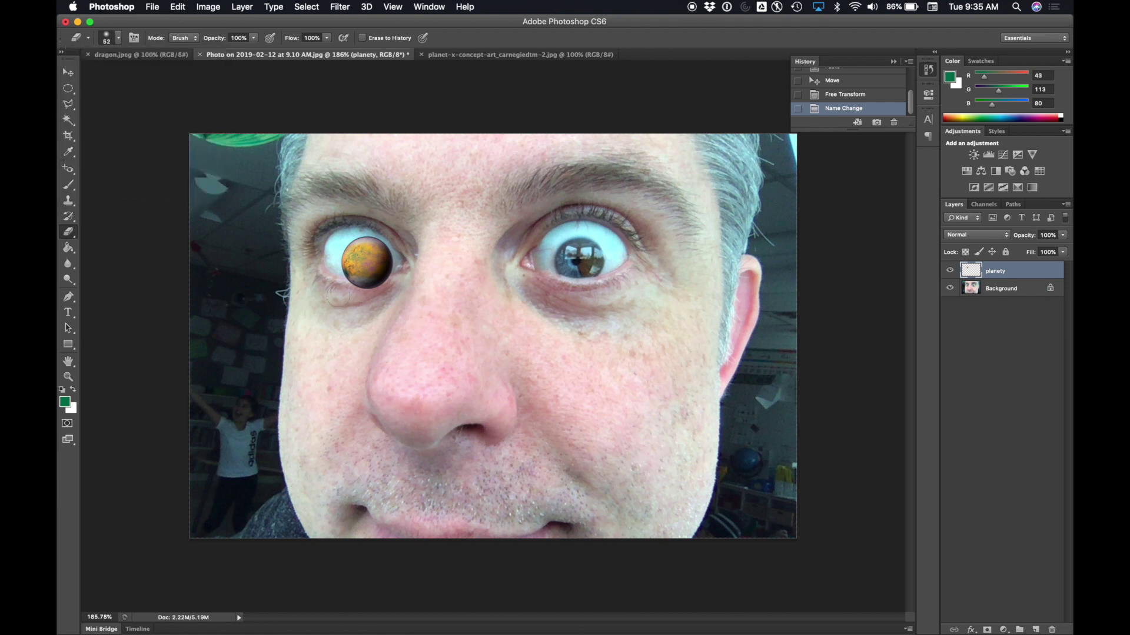
{"action": "left_click_drag", "start_coordinate": [353, 289], "coordinate": [399, 284]}
{"action": "left_click_drag", "start_coordinate": [410, 288], "coordinate": [412, 287]}
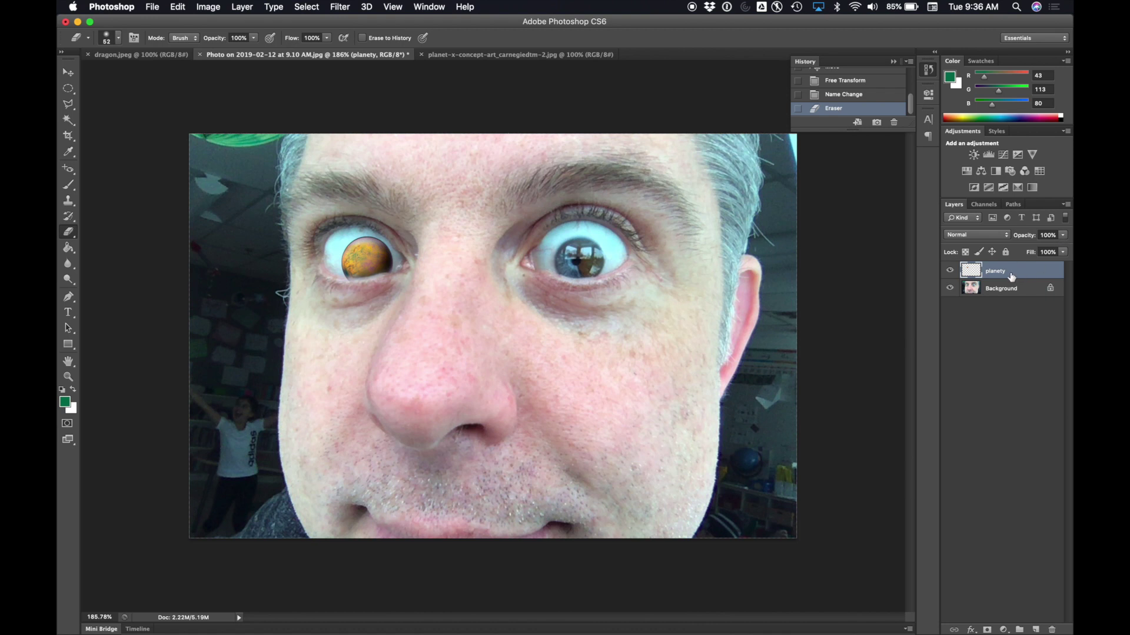
{"action": "left_click", "coordinate": [1062, 235]}
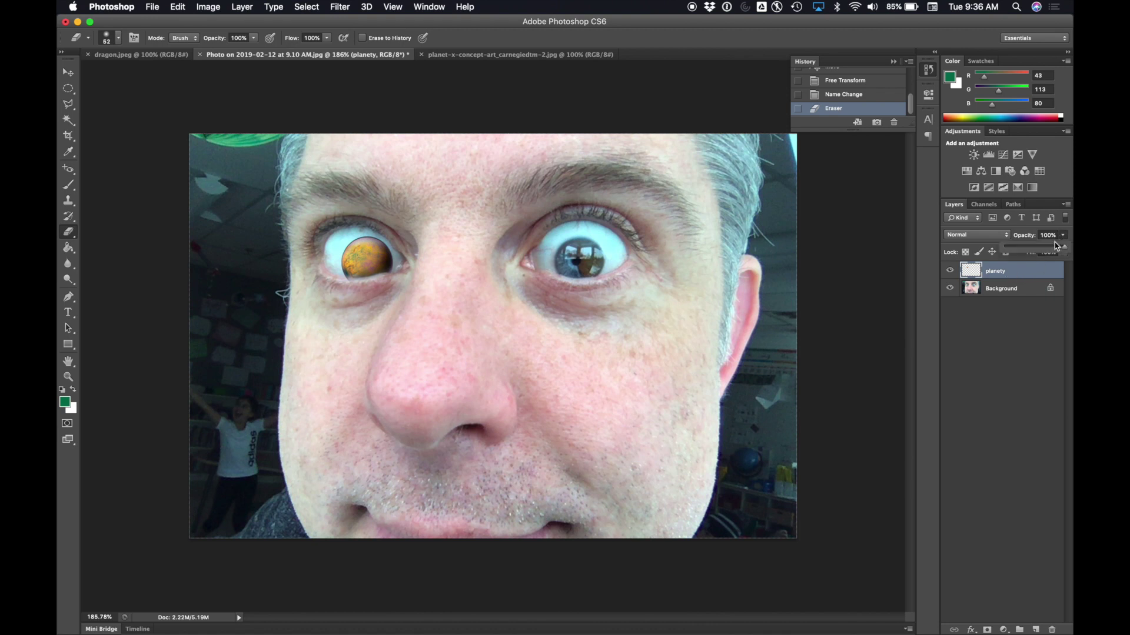
{"action": "left_click_drag", "start_coordinate": [1055, 246], "coordinate": [1053, 249]}
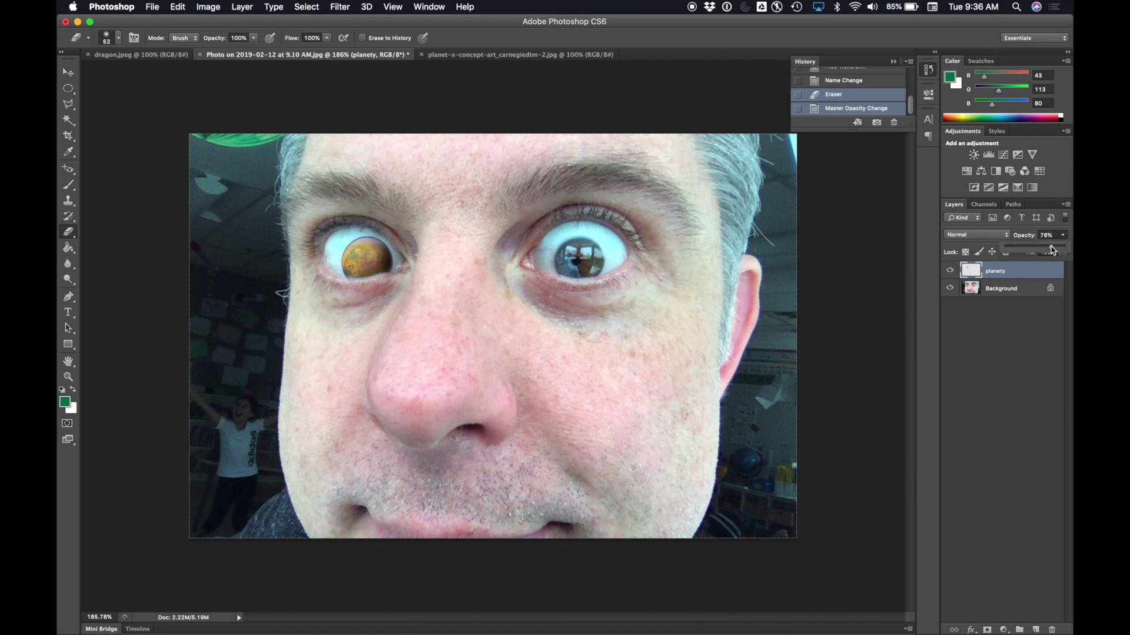
- Magic Wand the dragon image's white background areas, then apply Select > Inverse to select the dragon
{"action": "left_click", "coordinate": [118, 54]}
{"action": "left_click", "coordinate": [66, 120]}
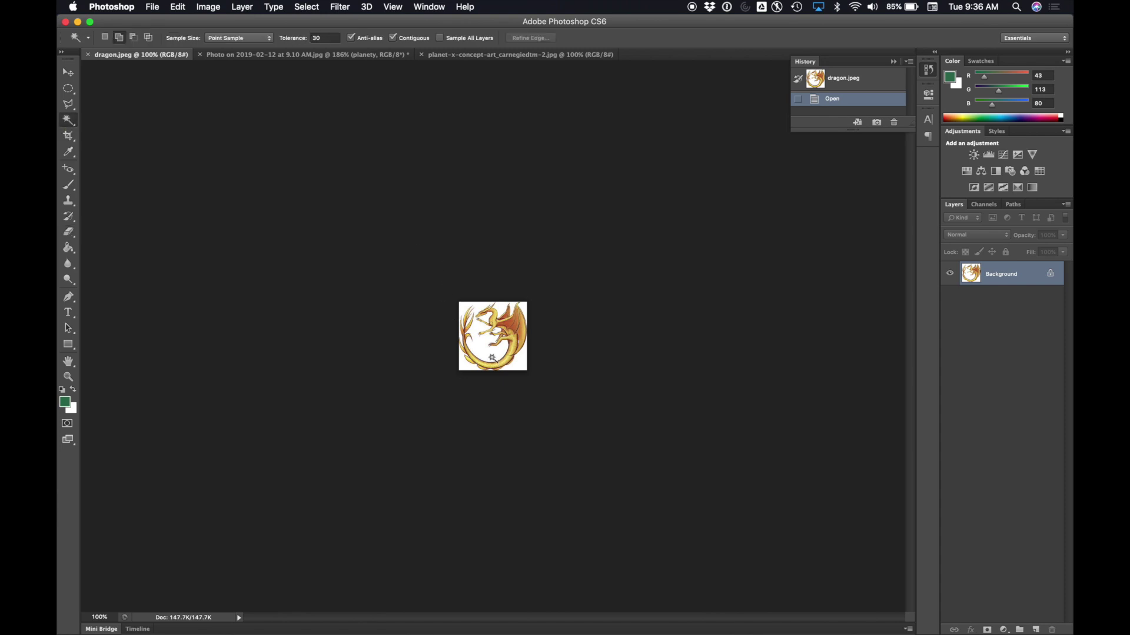
{"action": "scroll", "coordinate": [491, 351], "scroll_direction": "up", "scroll_amount": 5}
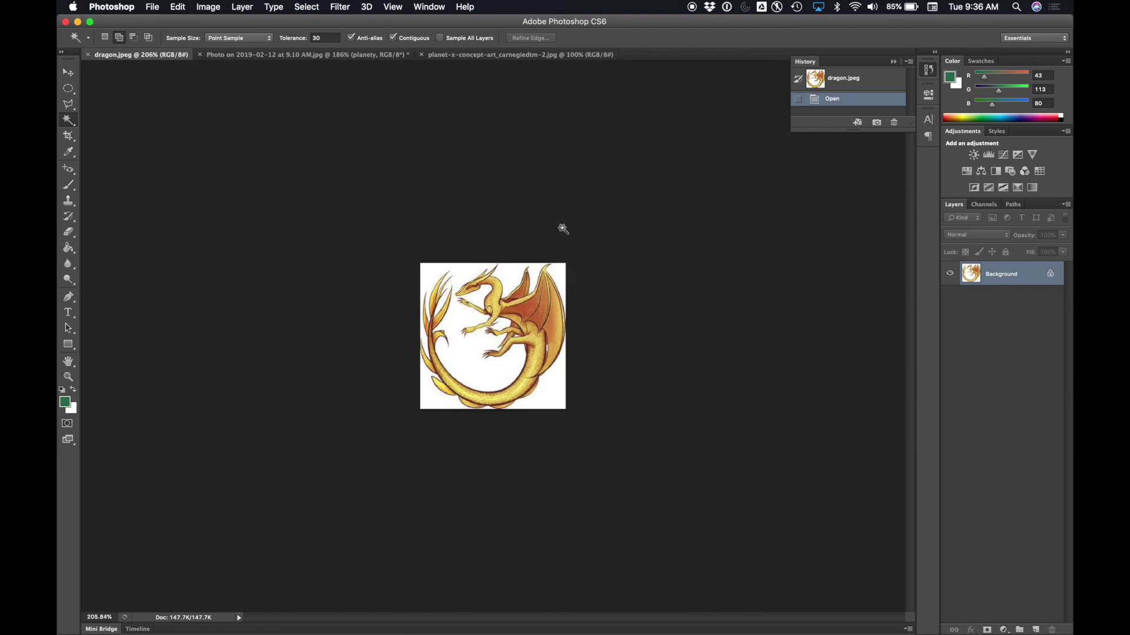
{"action": "left_click", "coordinate": [457, 365]}
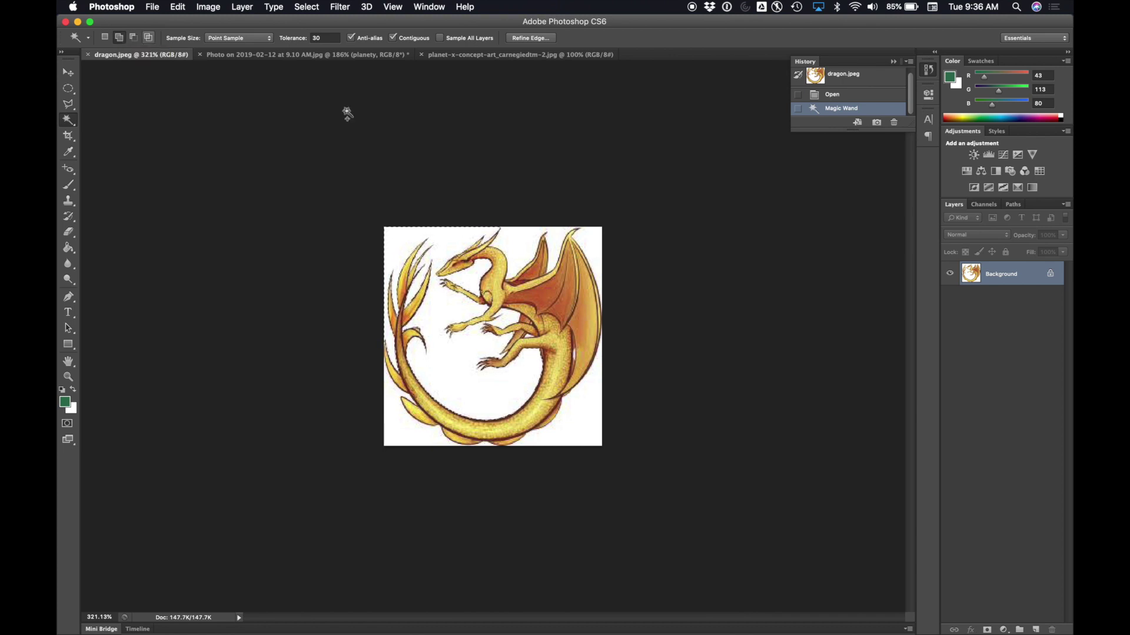
{"action": "left_click", "coordinate": [512, 234]}
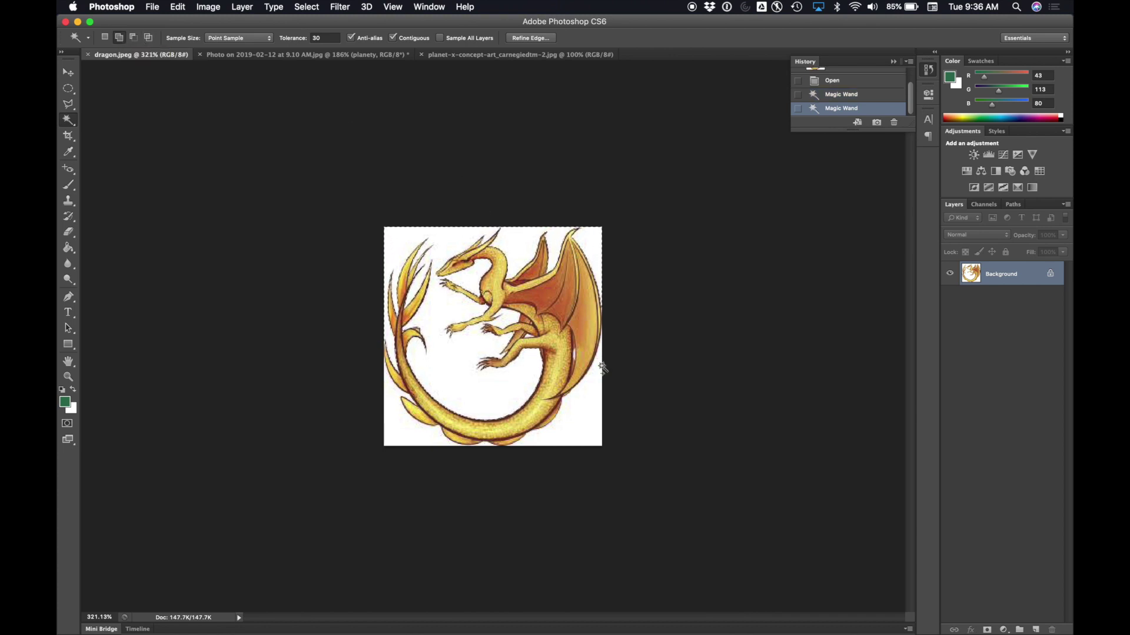
{"action": "left_click", "coordinate": [593, 394]}
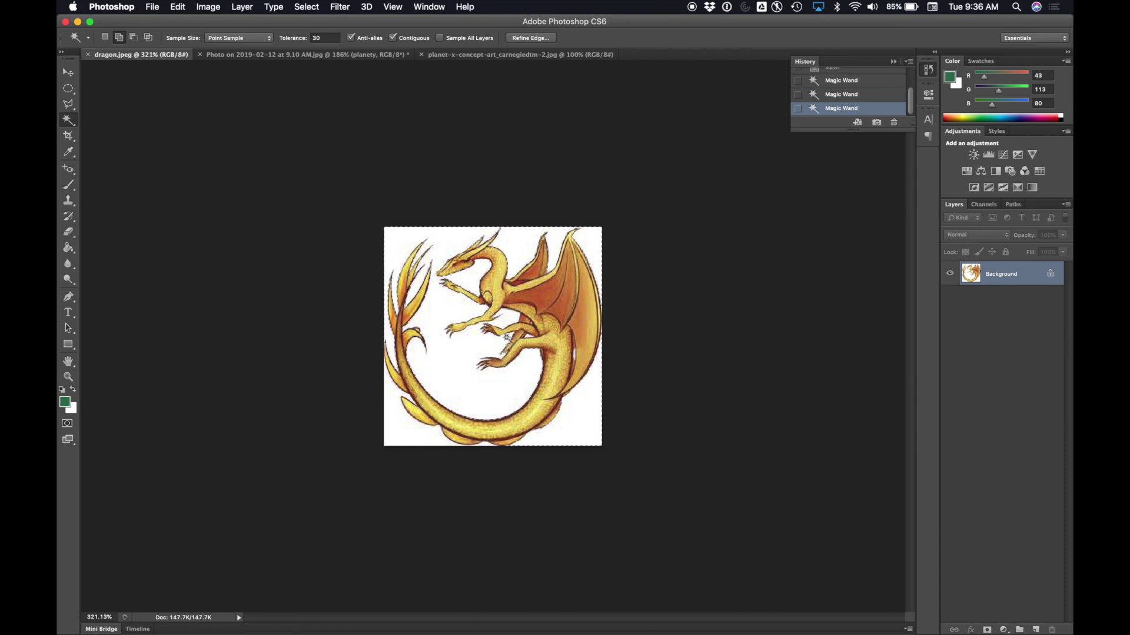
{"action": "left_click", "coordinate": [503, 377]}
{"action": "left_click", "coordinate": [305, 6]}
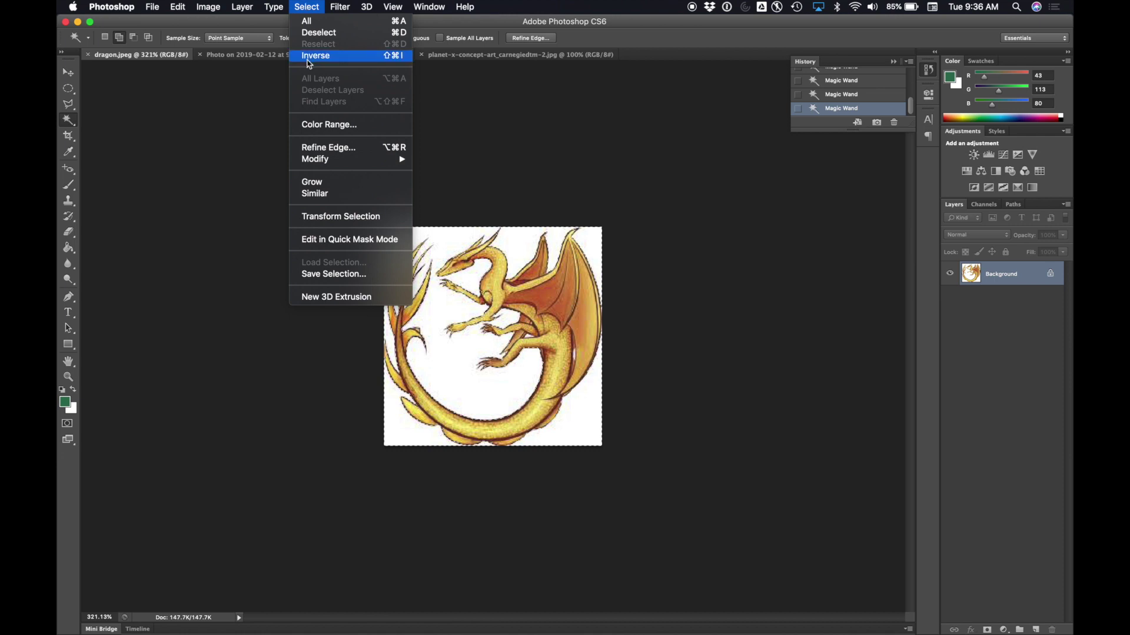
{"action": "left_click", "coordinate": [309, 56]}
- Copy the selected dragon and paste it into the face photo
{"action": "left_click", "coordinate": [177, 7]}
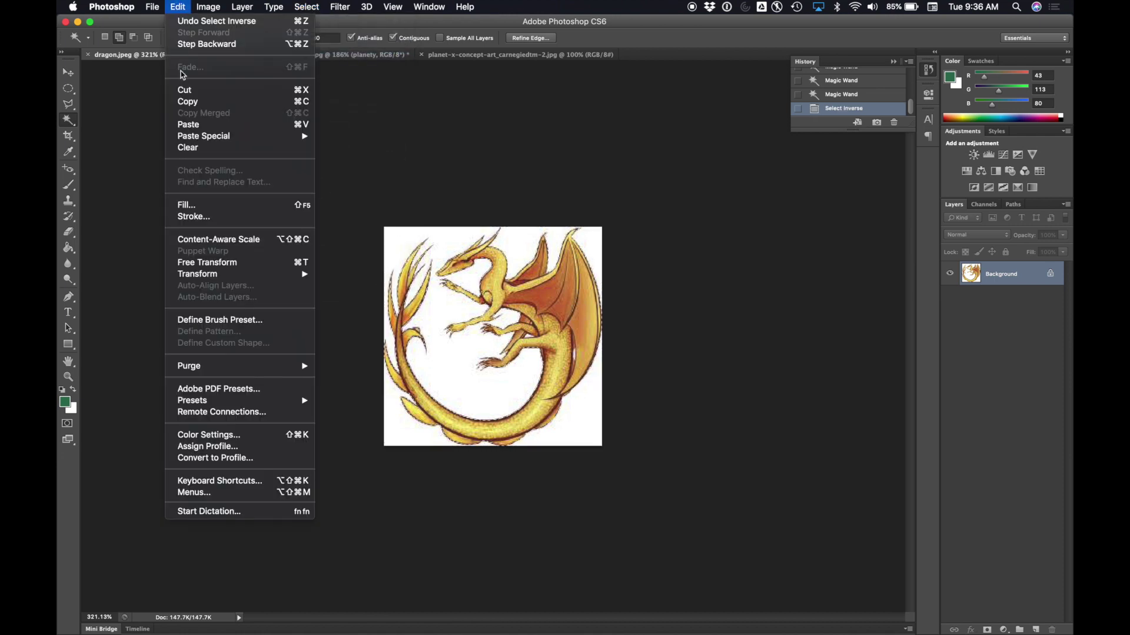
{"action": "left_click", "coordinate": [229, 101]}
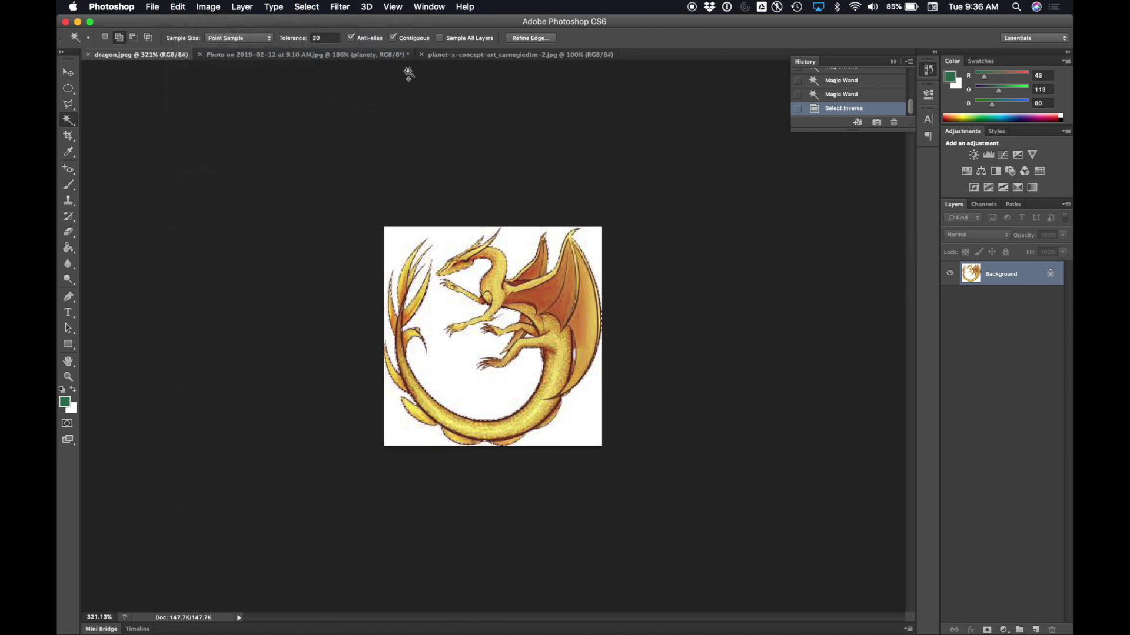
{"action": "left_click", "coordinate": [328, 55]}
{"action": "left_click", "coordinate": [171, 6]}
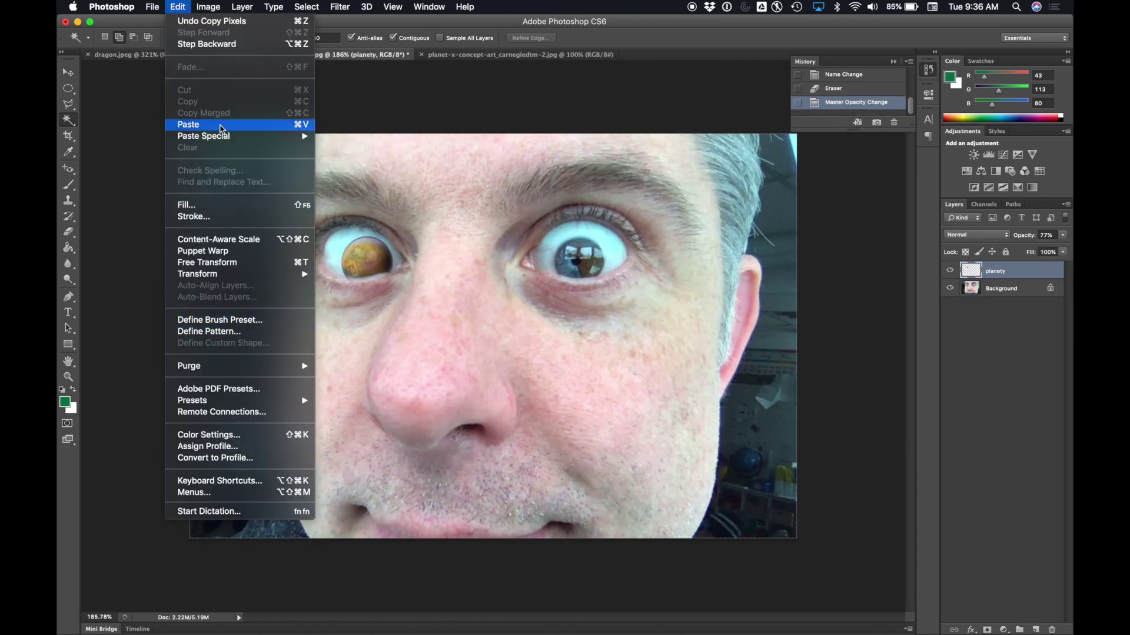
{"action": "left_click", "coordinate": [222, 124]}
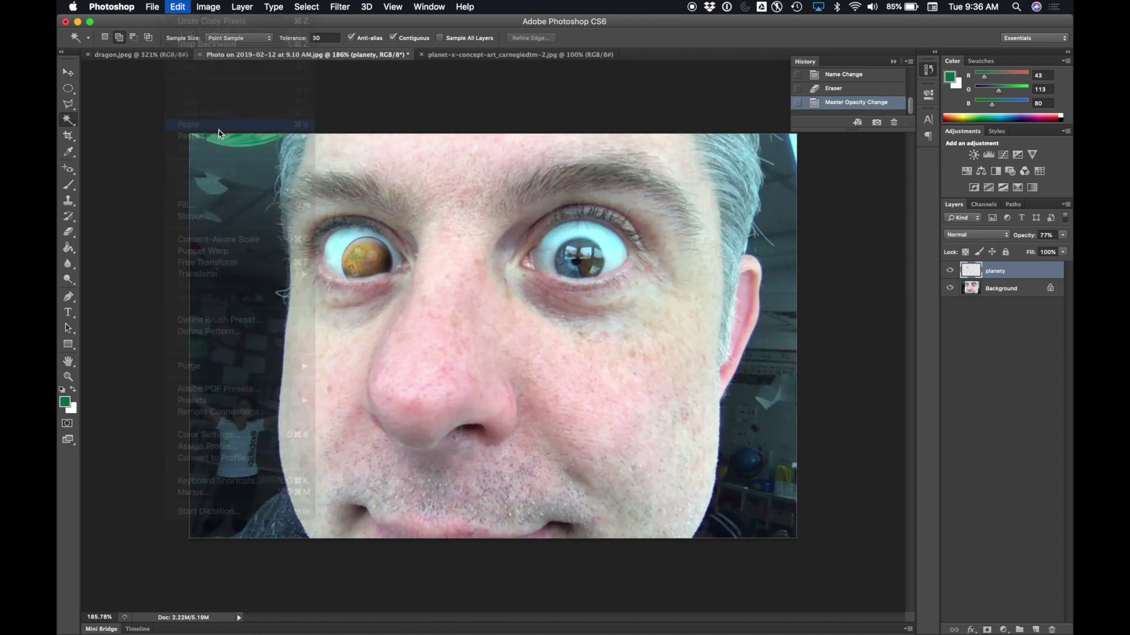
- Scale and move the pasted dragon onto the right-hand iris, then commit the transform
{"action": "left_click", "coordinate": [176, 7]}
{"action": "mouse_move", "coordinate": [236, 274]}
{"action": "left_click", "coordinate": [335, 309]}
{"action": "left_click_drag", "start_coordinate": [431, 271], "coordinate": [608, 232]}
{"action": "key", "text": "shift+Left"}
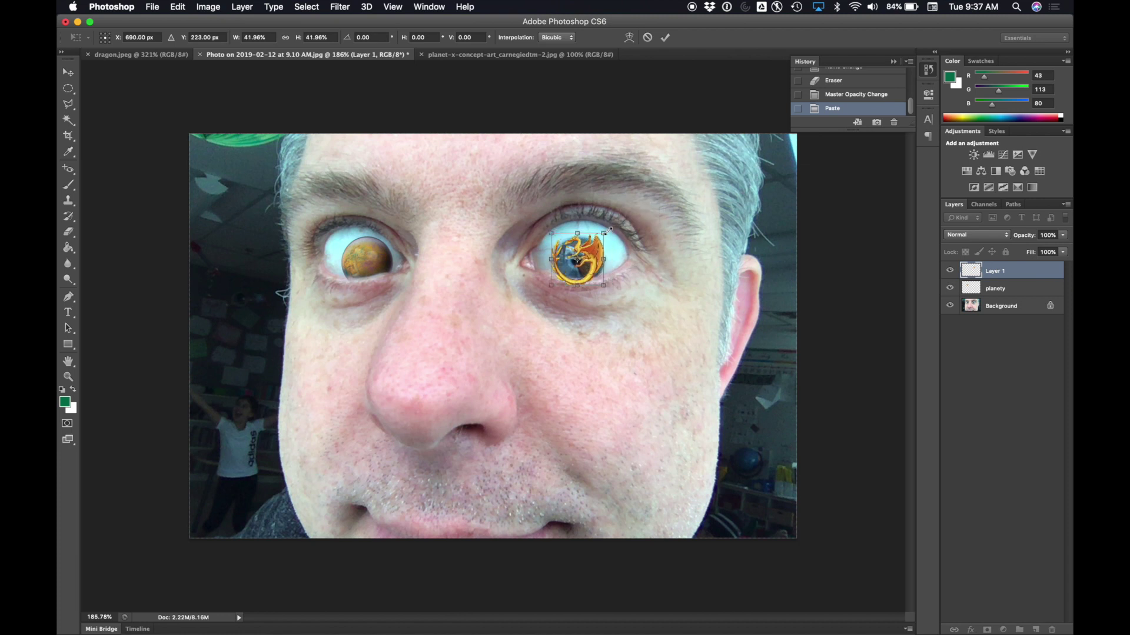
{"action": "left_click_drag", "start_coordinate": [609, 230], "coordinate": [656, 202]}
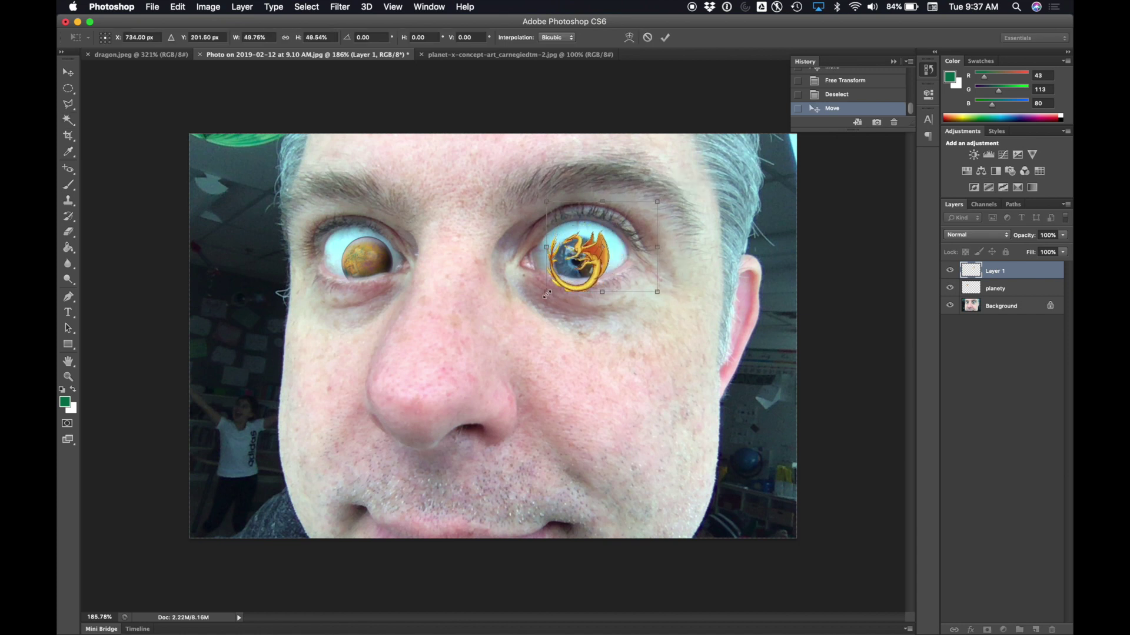
{"action": "left_click_drag", "start_coordinate": [547, 292], "coordinate": [550, 289]}
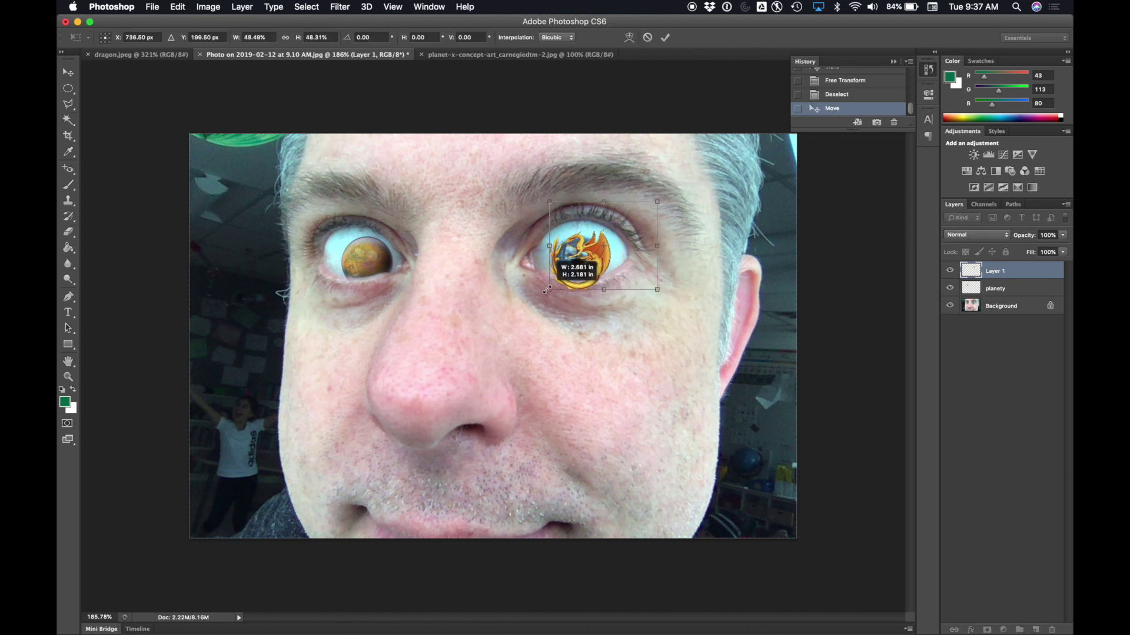
{"action": "left_click", "coordinate": [666, 37]}
- Set the dragon layer's opacity to 90% and erase a stretch of the ring's lower edge
{"action": "left_click", "coordinate": [1063, 236]}
{"action": "left_click", "coordinate": [1051, 248]}
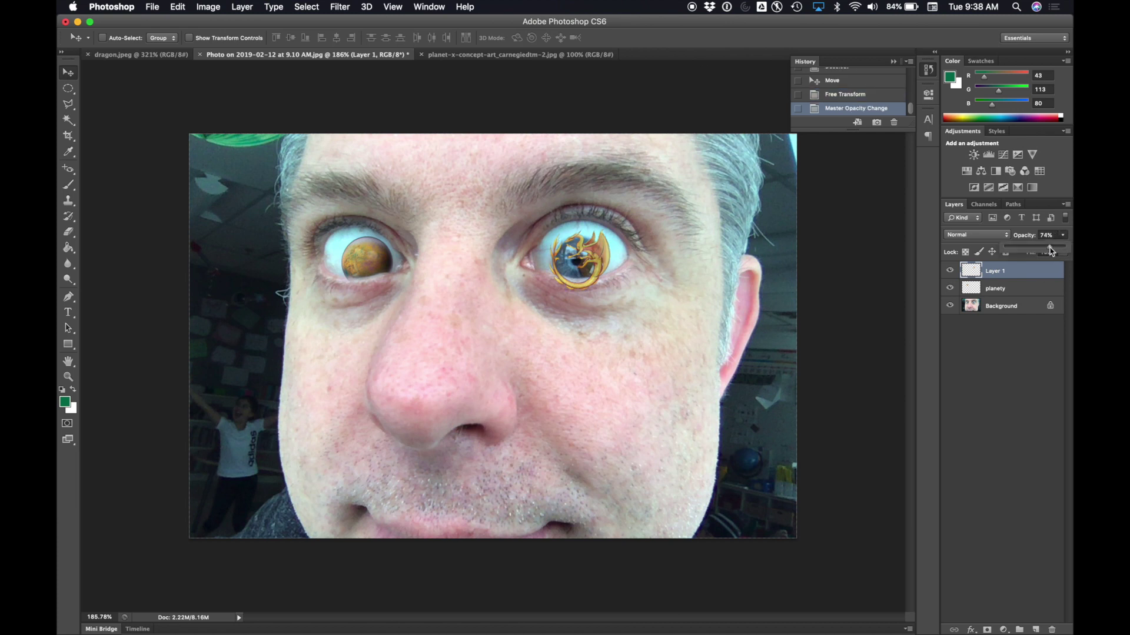
{"action": "left_click_drag", "start_coordinate": [1050, 247], "coordinate": [1059, 247]}
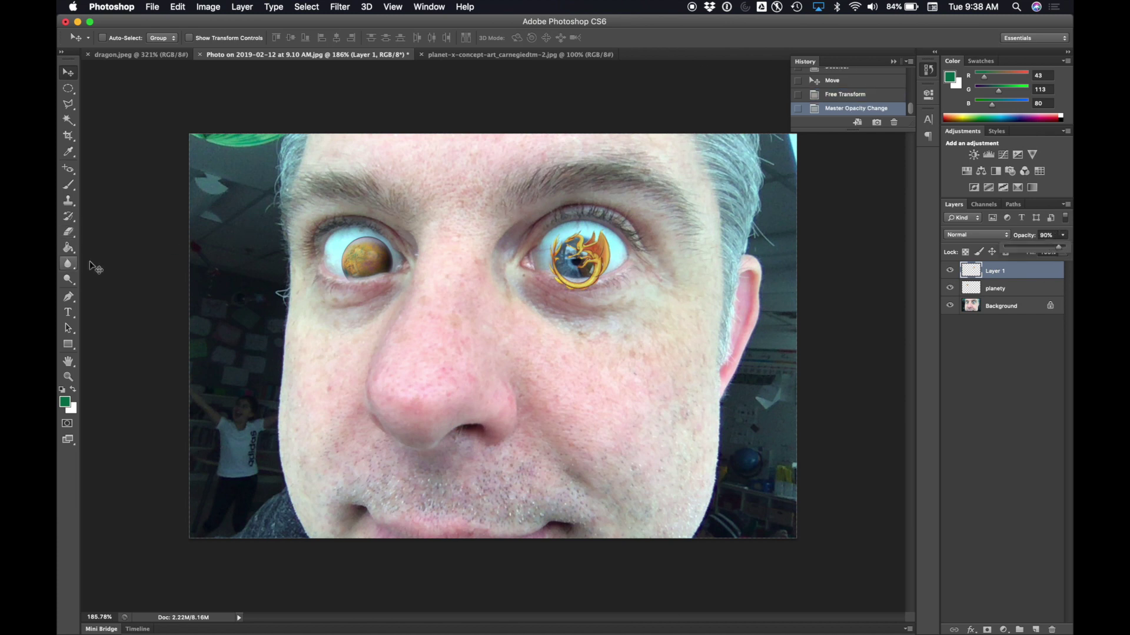
{"action": "left_click", "coordinate": [68, 231]}
{"action": "left_click_drag", "start_coordinate": [596, 291], "coordinate": [560, 289]}
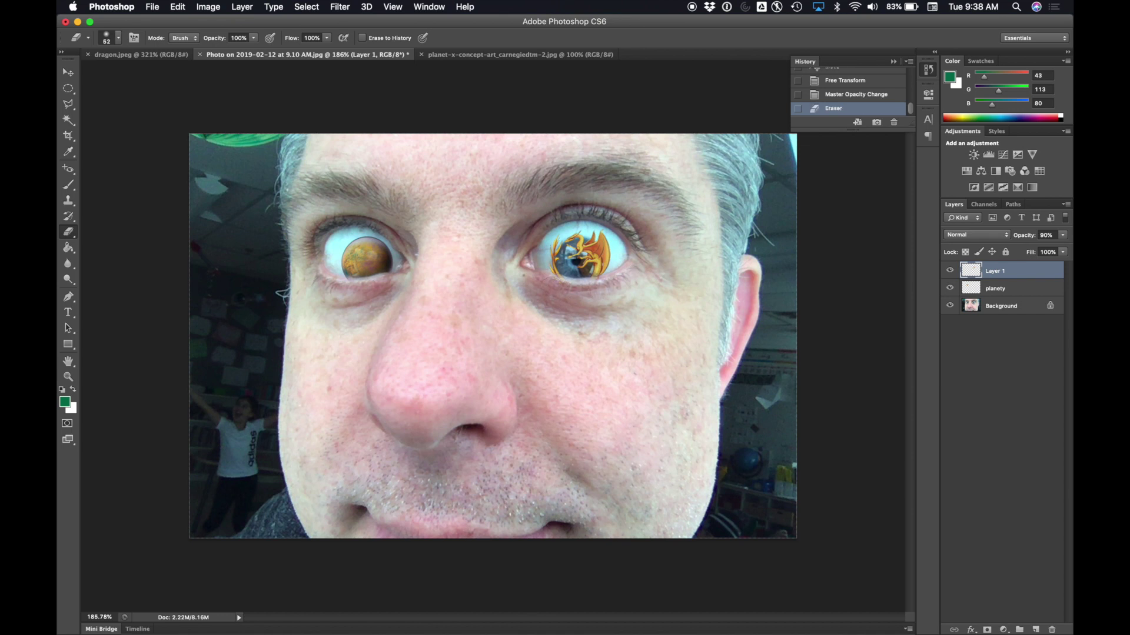
- In Save As, choose Google Drive > My Drive > 2018-2019 > Surealist Art as the destination
{"action": "left_click", "coordinate": [154, 6]}
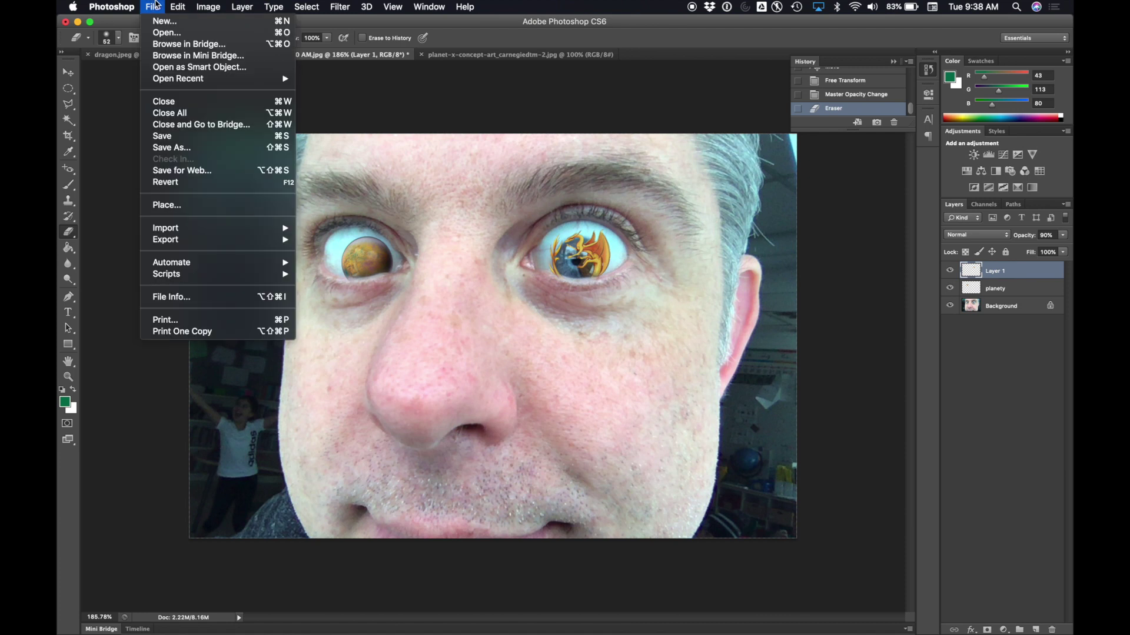
{"action": "left_click", "coordinate": [176, 152]}
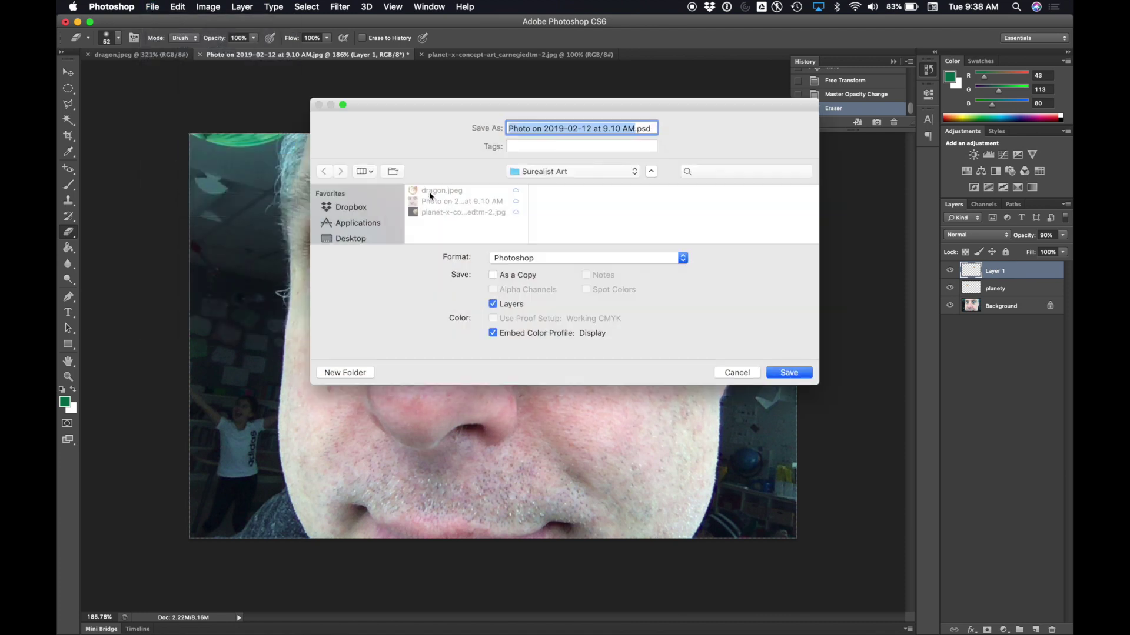
{"action": "scroll", "coordinate": [374, 230], "scroll_direction": "down", "scroll_amount": 3}
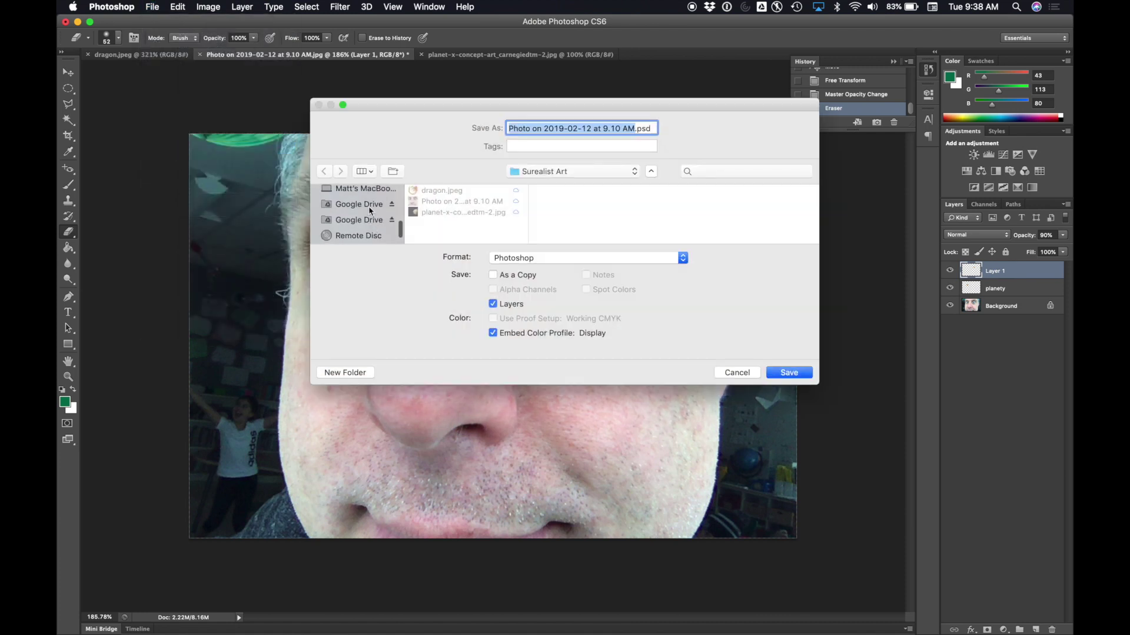
{"action": "left_click", "coordinate": [377, 213]}
{"action": "left_click", "coordinate": [440, 189]}
{"action": "scroll", "coordinate": [565, 217], "scroll_direction": "down", "scroll_amount": 5}
{"action": "left_click", "coordinate": [566, 215]}
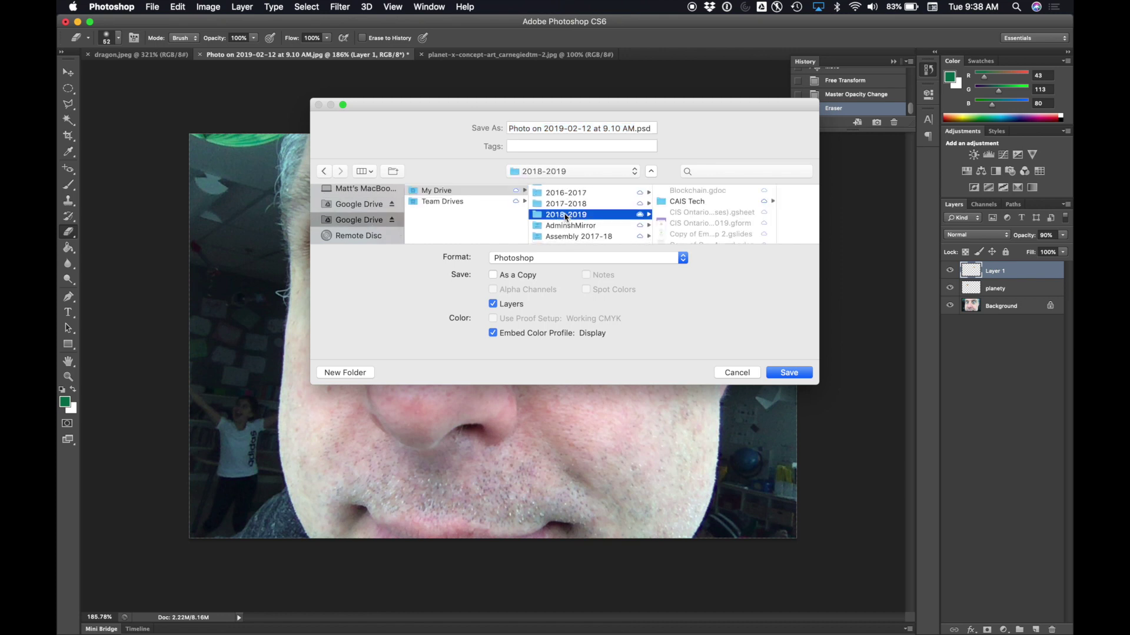
{"action": "scroll", "coordinate": [704, 227], "scroll_direction": "down", "scroll_amount": 10}
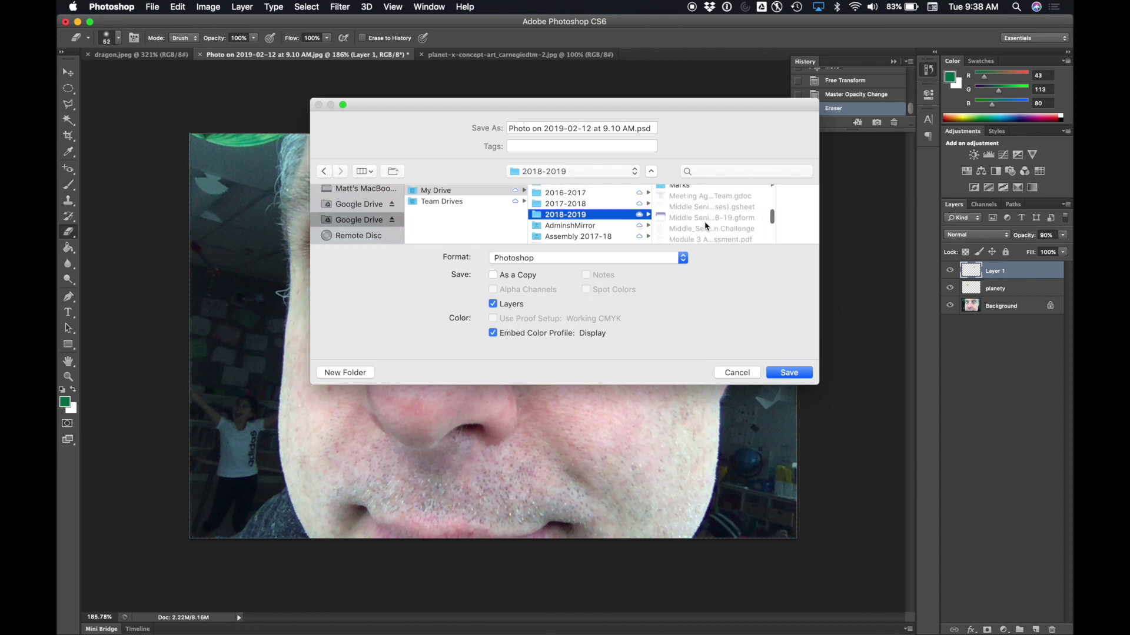
{"action": "scroll", "coordinate": [705, 226], "scroll_direction": "down", "scroll_amount": 10}
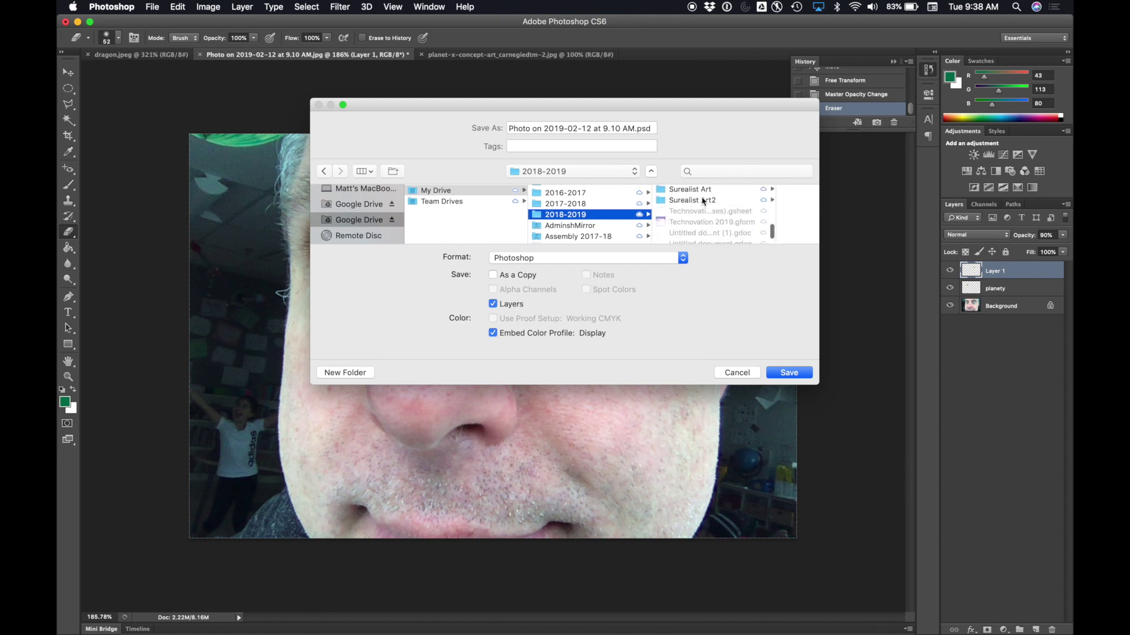
{"action": "left_click", "coordinate": [694, 189]}
- Name the file 'surealist art' and save it, keeping maximum compatibility
{"action": "left_click", "coordinate": [612, 135]}
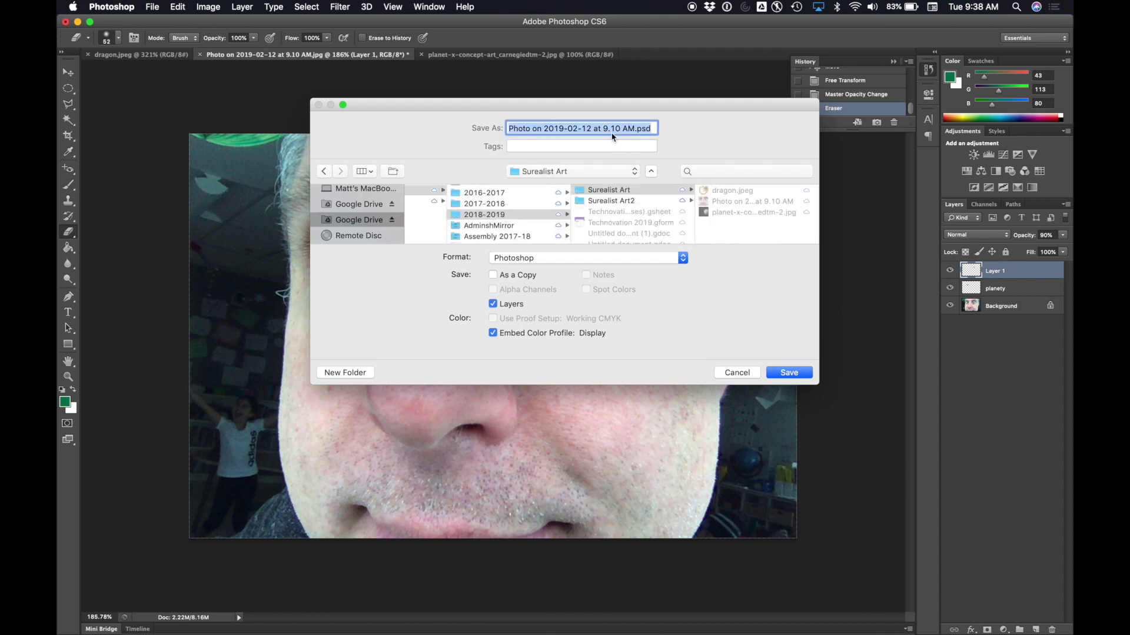
{"action": "type", "text": "su"}
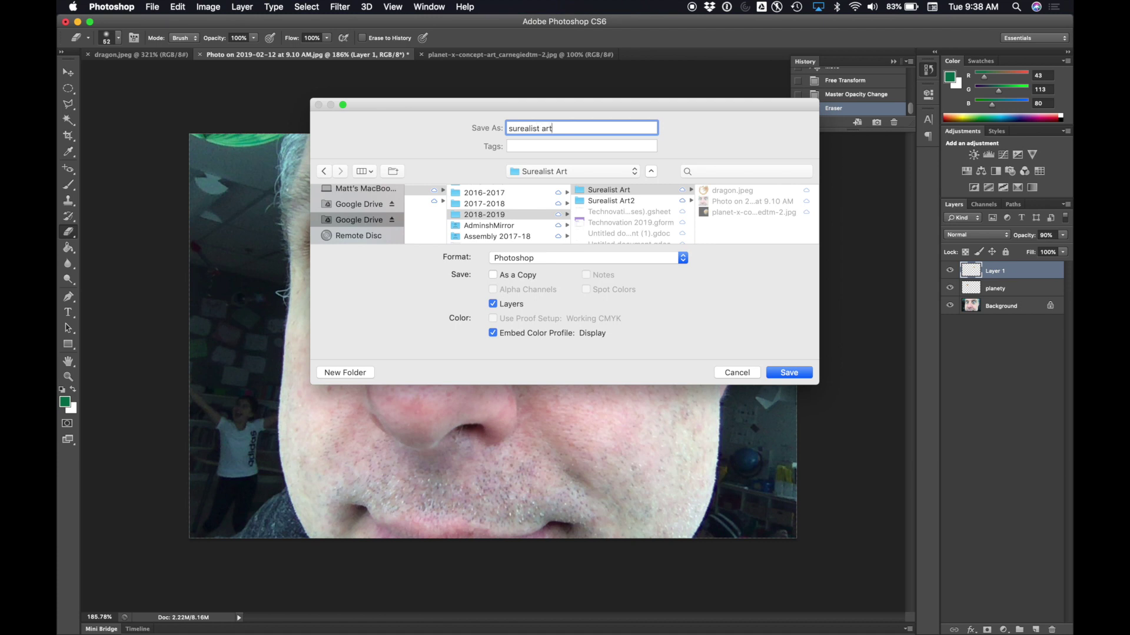
{"action": "type", "text": "realist art"}
{"action": "key", "text": "Return"}
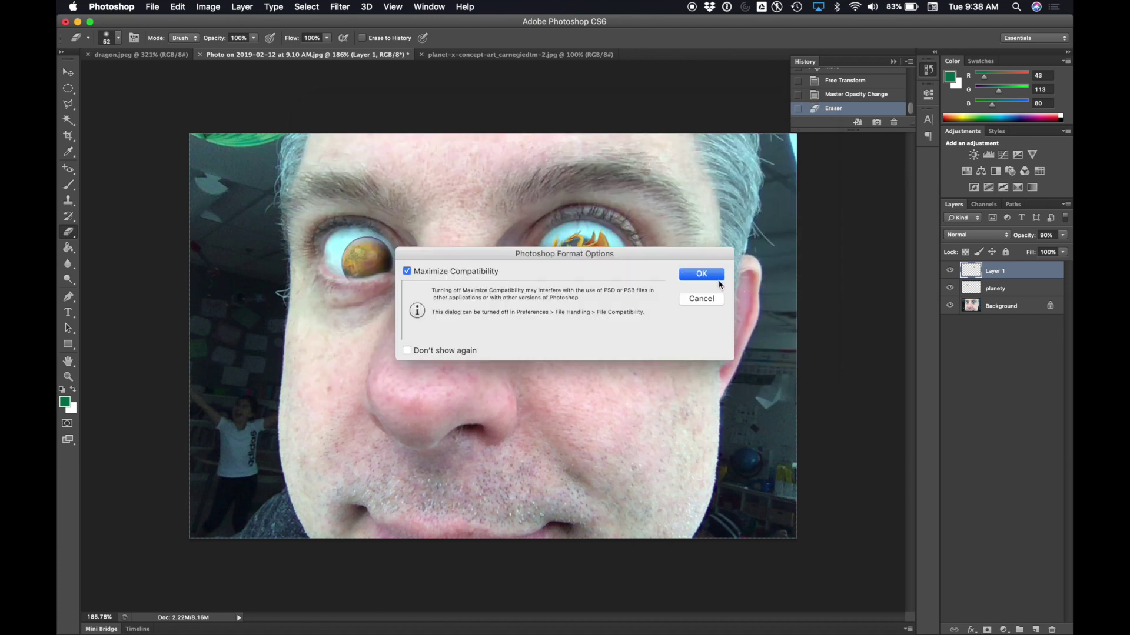
{"action": "left_click", "coordinate": [701, 274]}
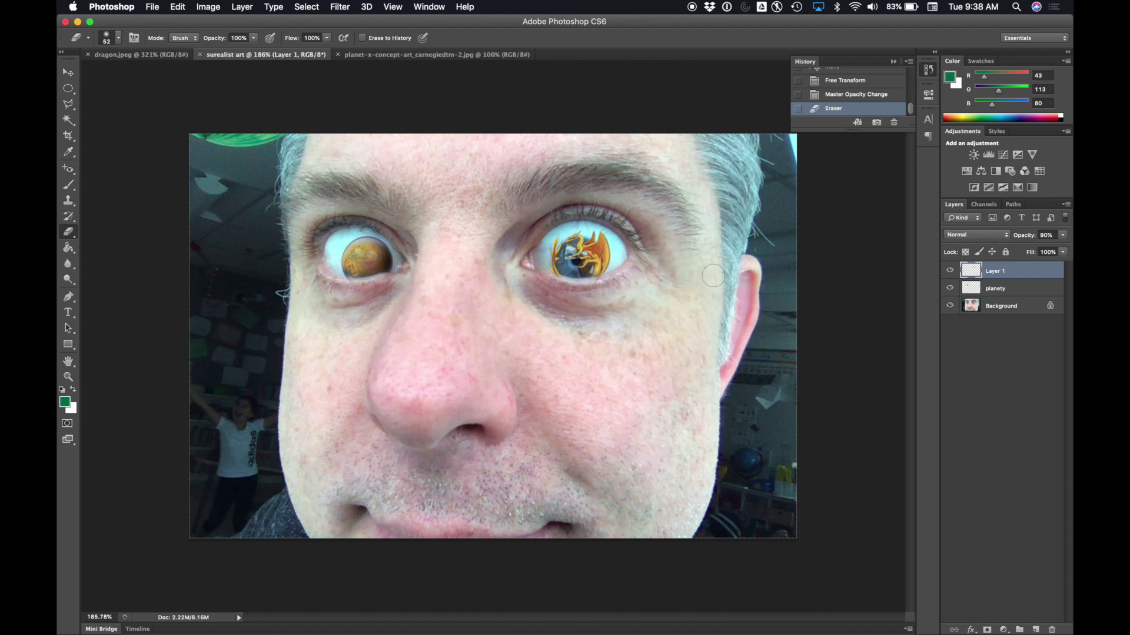